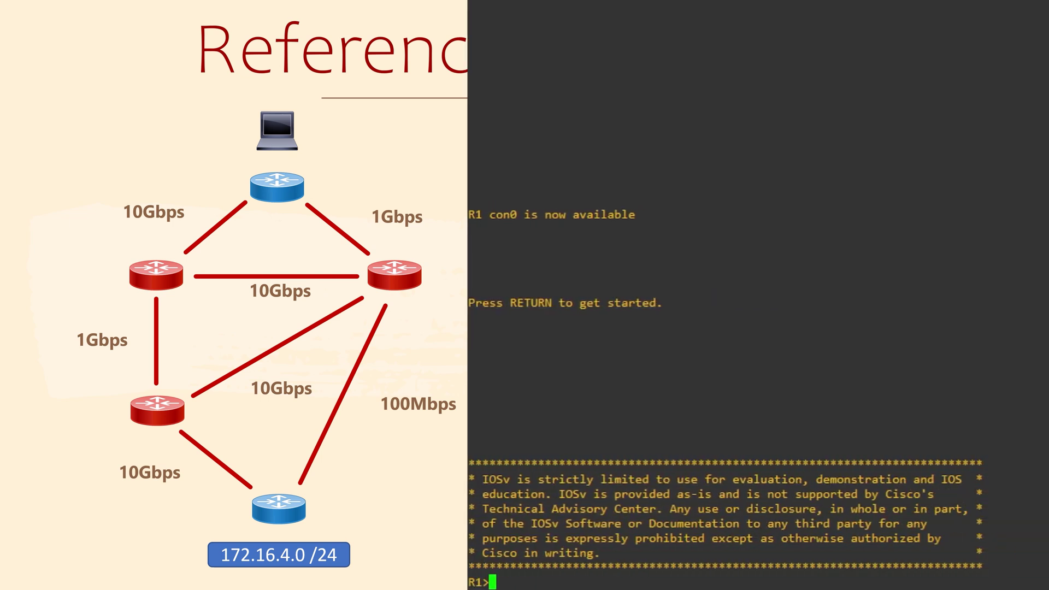
pyautogui.write('en')
# Wake R1's console at the R1> prompt
pyautogui.press('Return')
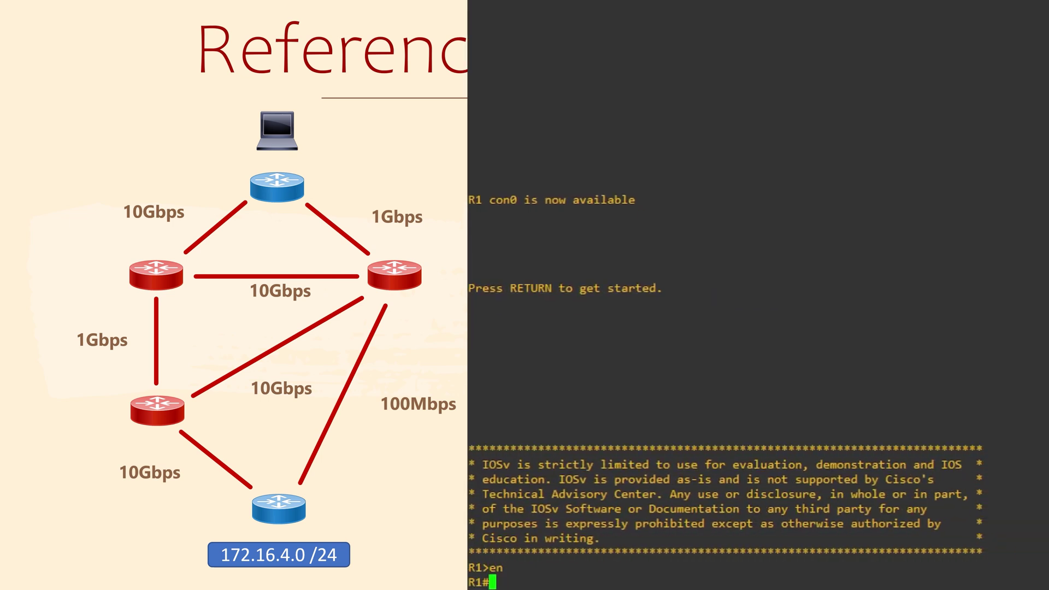
# Enable R1 and review its OSPF process settings and OSPF-learned route table
pyautogui.press('Return')
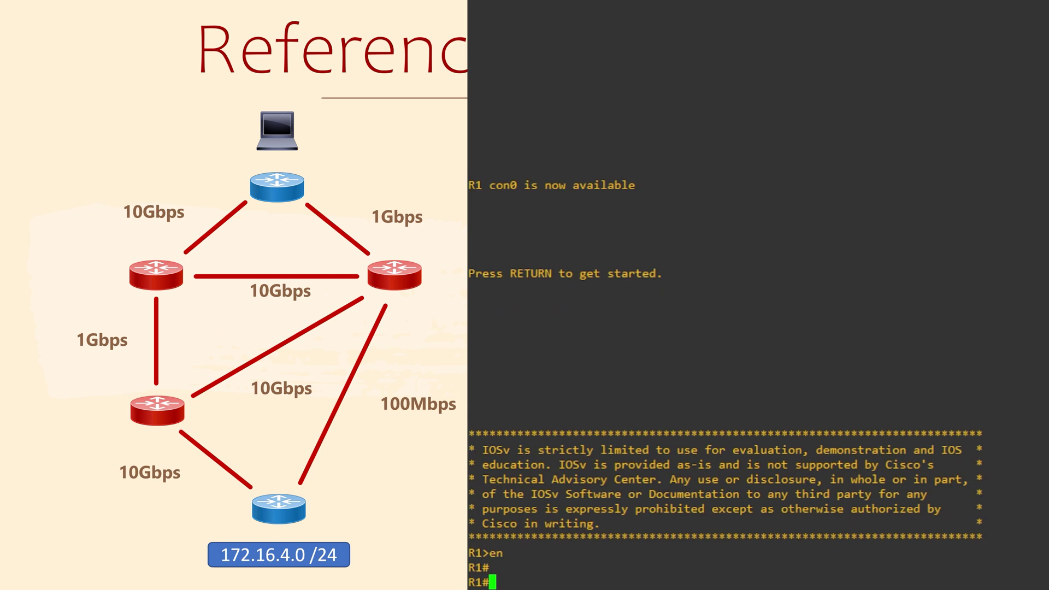
pyautogui.write('sho')
pyautogui.write('w ip ')
pyautogui.write('ospf')
pyautogui.press('Return')
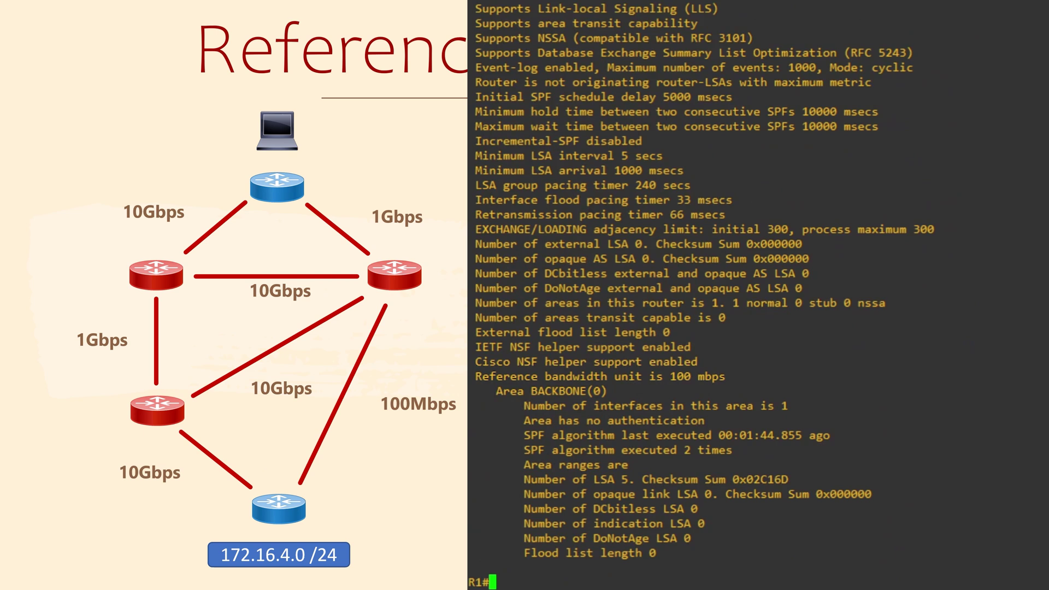
pyautogui.write('show ip ')
pyautogui.write('route ospf')
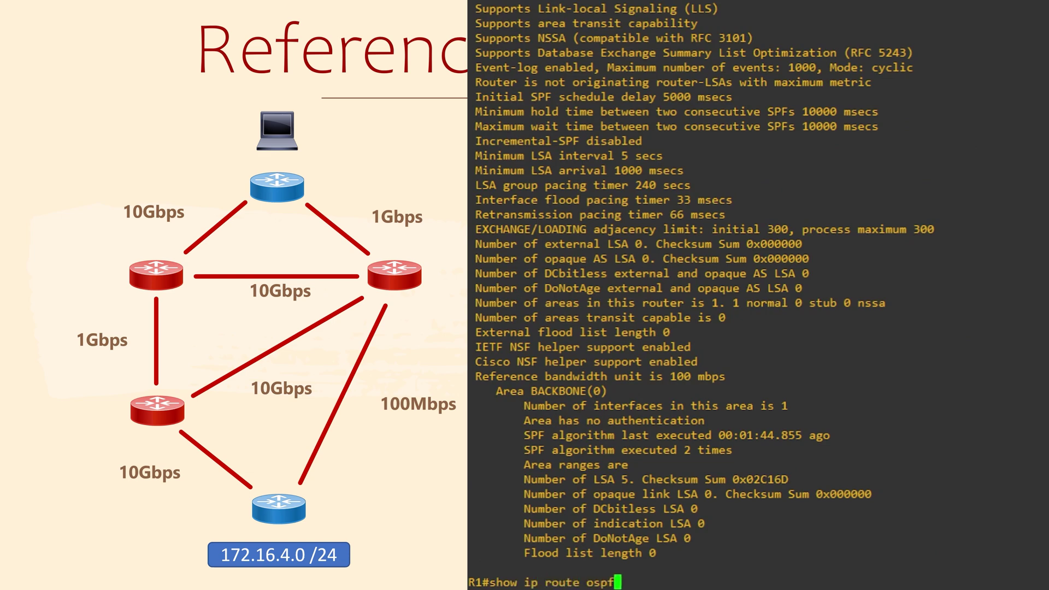
pyautogui.press('Return')
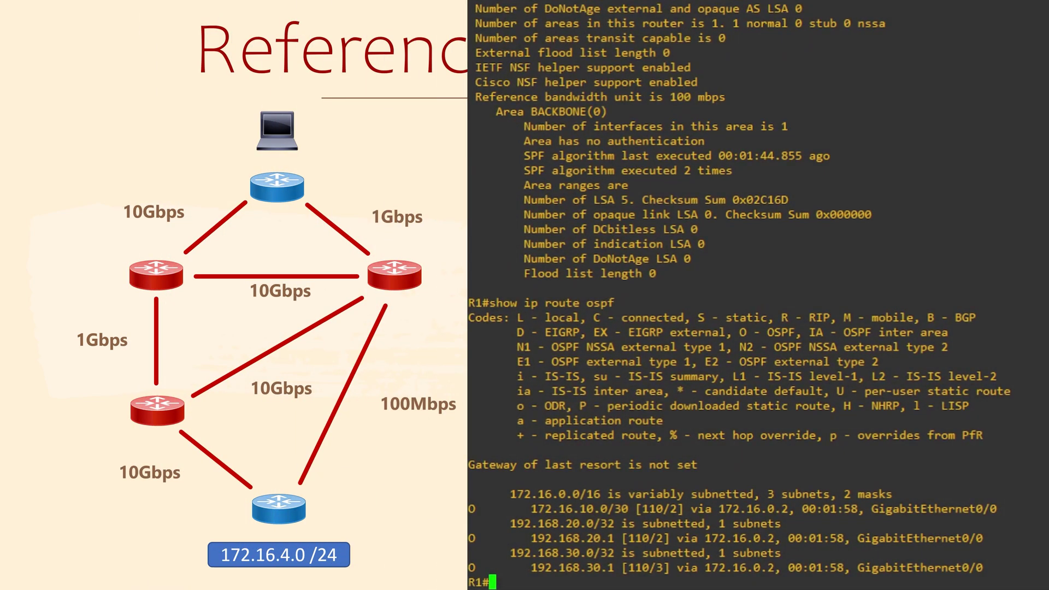
pyautogui.press('Return')
pyautogui.press('Return')
pyautogui.write('conf t')
# Give R1's OSPF process 10 auto-cost reference-bandwidth 1000000 and return to R1#
pyautogui.press('Return')
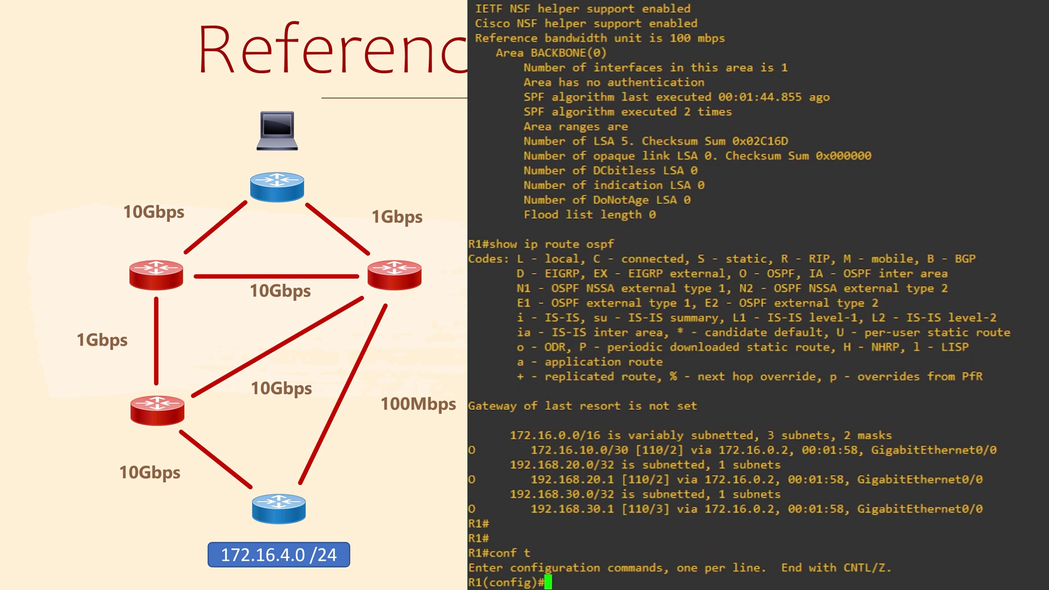
pyautogui.write('router ospf 1')
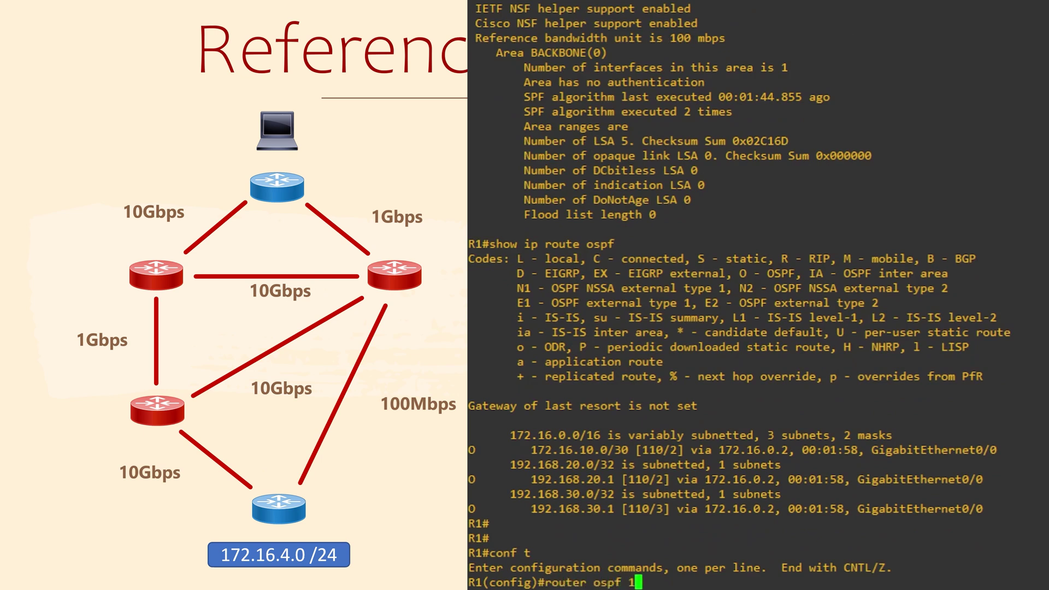
pyautogui.write('0')
pyautogui.press('Return')
pyautogui.write('a')
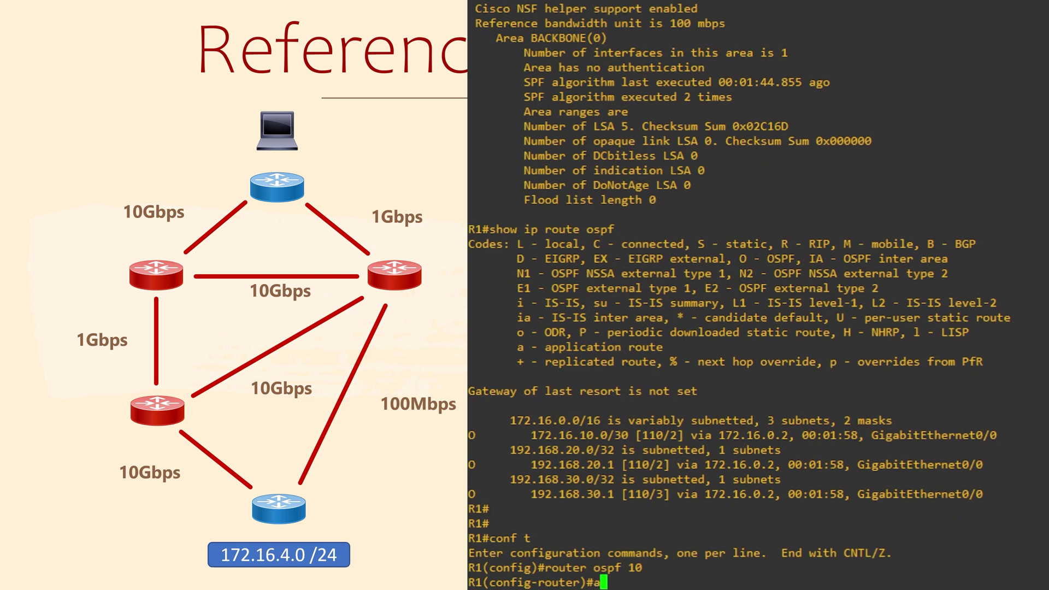
pyautogui.write('uto-cos')
pyautogui.write('t referen')
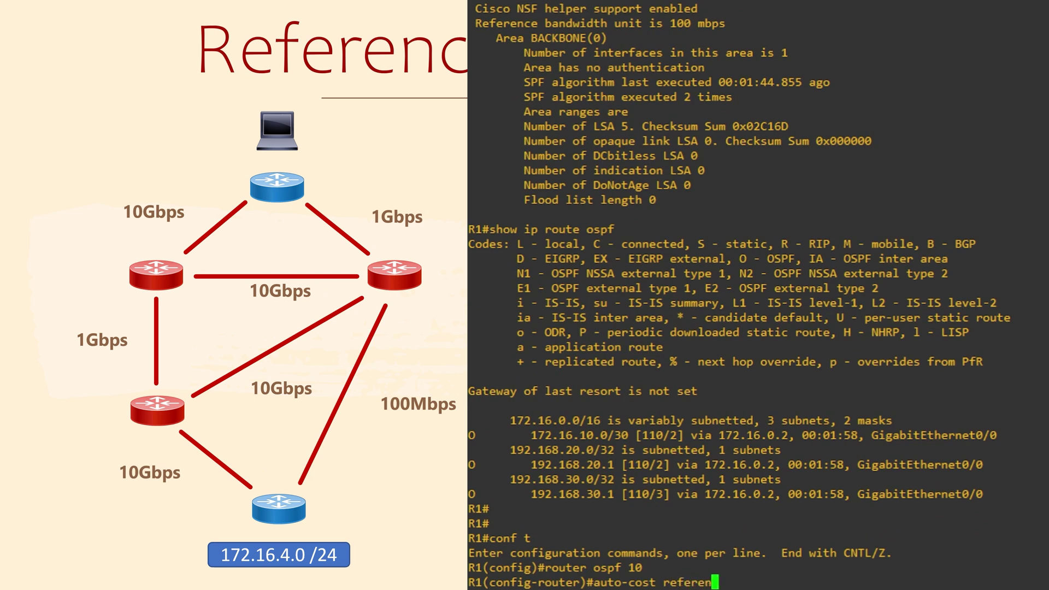
pyautogui.write('ce-bandwidt')
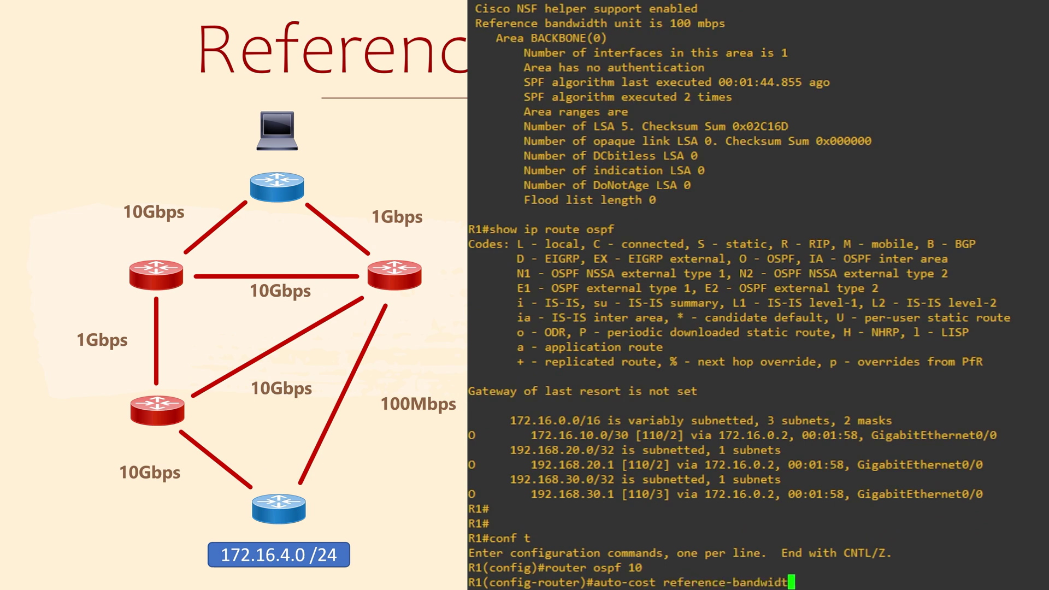
pyautogui.write('h ')
pyautogui.write('1')
pyautogui.write('000000')
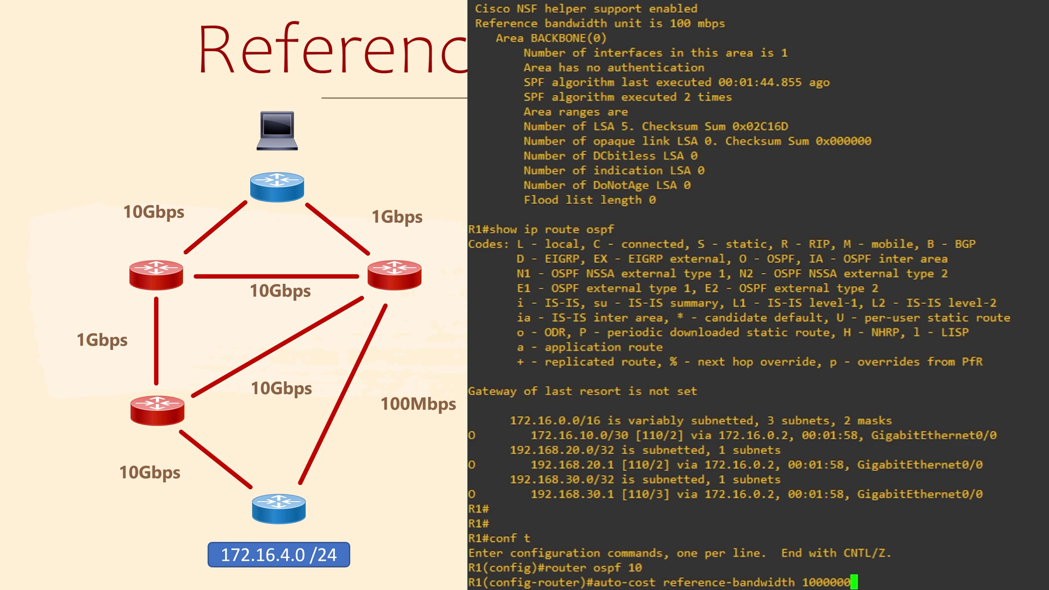
pyautogui.press('Return')
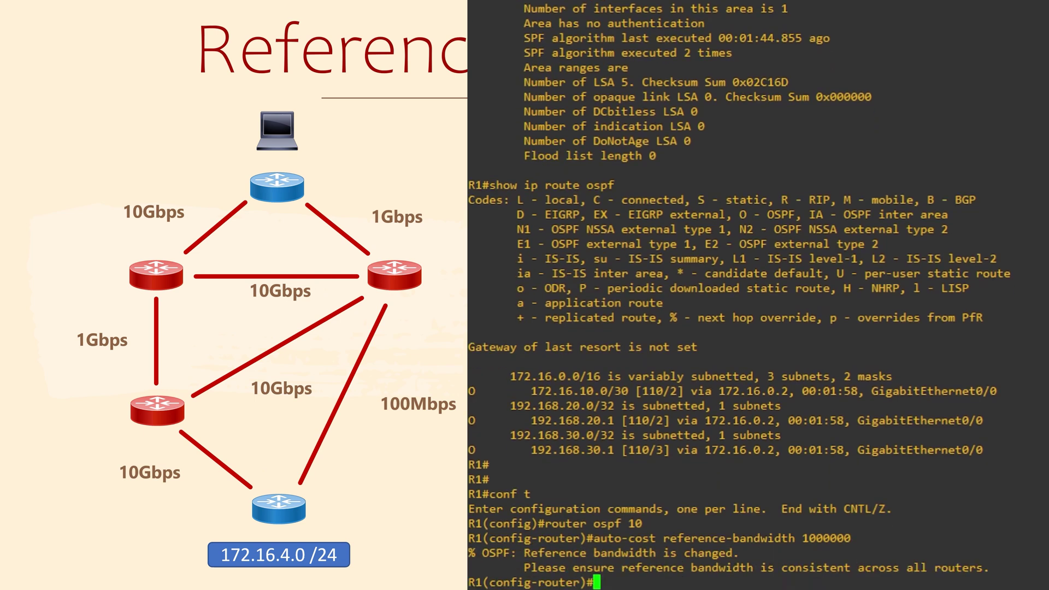
pyautogui.hotkey('ctrl', 'z')
pyautogui.press('Return')
pyautogui.press('Return')
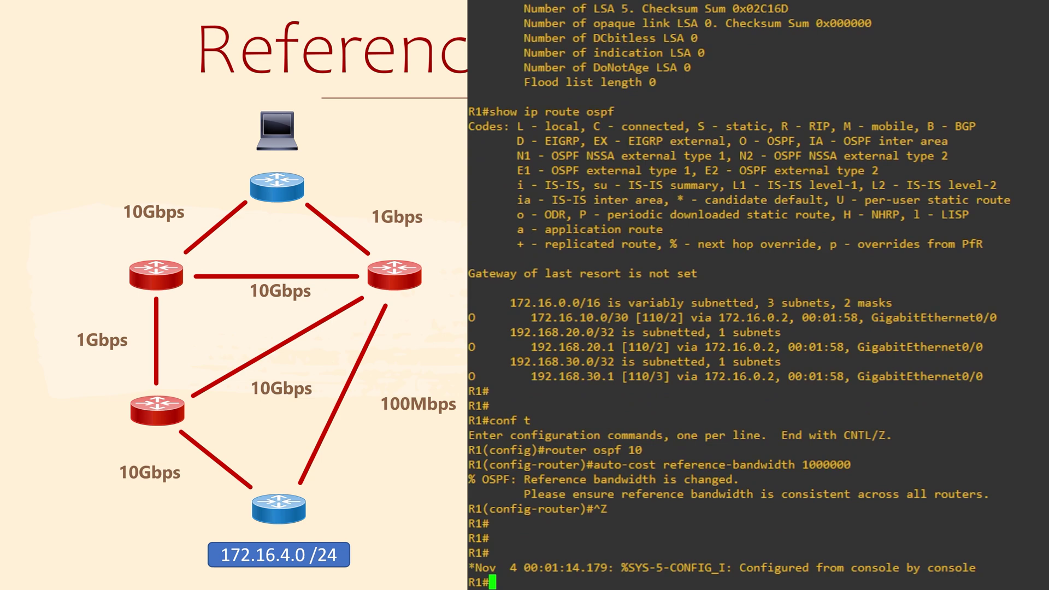
pyautogui.write('show ip ')
pyautogui.write('ospf')
# Confirm R1 shows reference bandwidth 1000000 and OSPF route costs 1001 and 1002
pyautogui.press('Return')
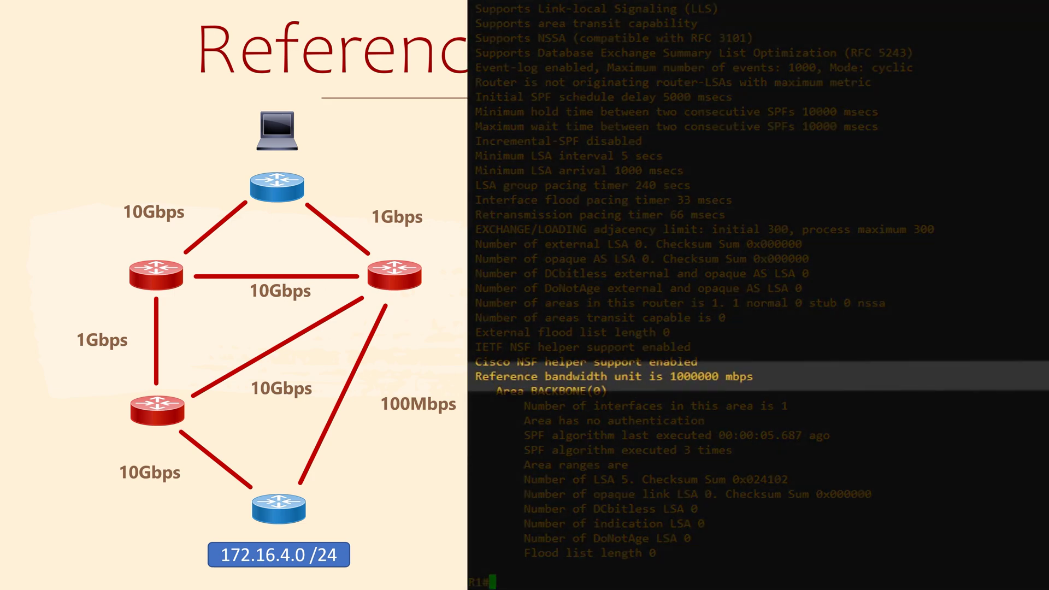
pyautogui.write('show ')
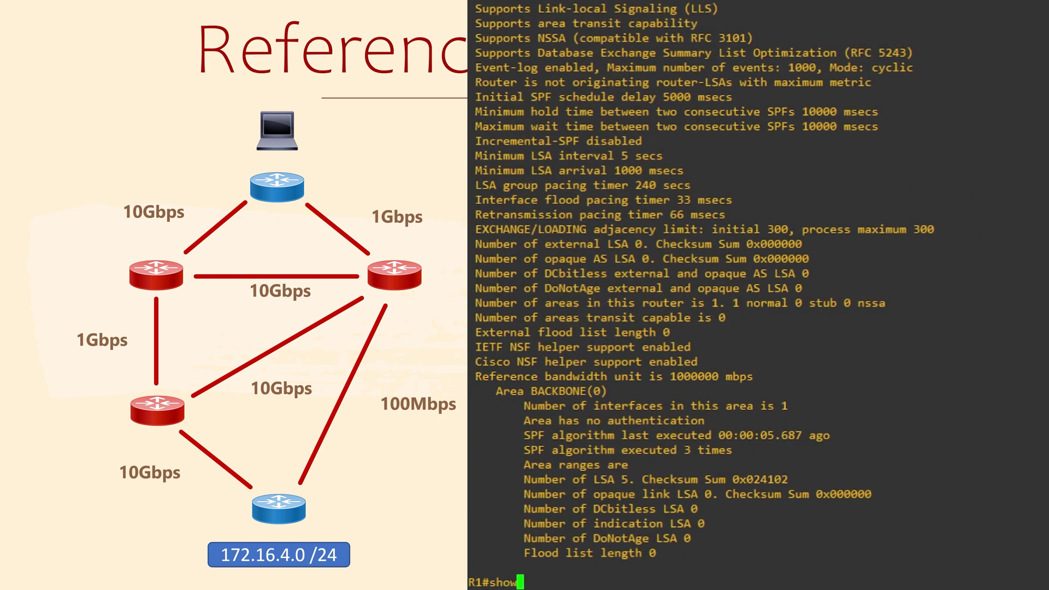
pyautogui.write('ip route ospf')
pyautogui.press('Return')
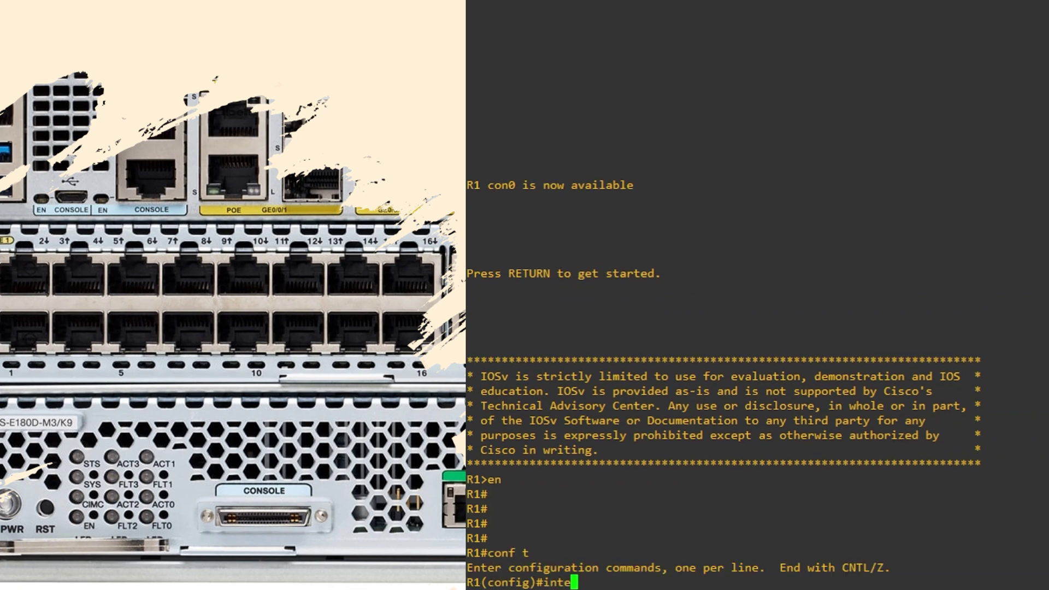
pyautogui.write('rface gi0')
pyautogui.write('/0')
# Set R1 Gi0/0 bandwidth to 100; confirm 100 Kbit/sec and 172.16.0.1/30 in its output
pyautogui.press('Return')
pyautogui.write('ba')
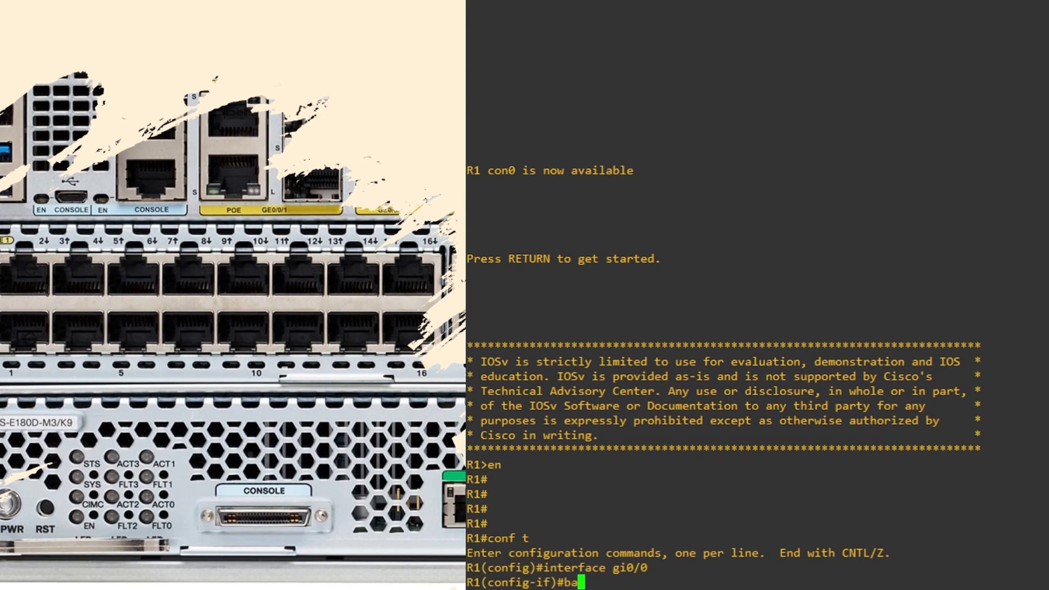
pyautogui.write('ndwidth 1')
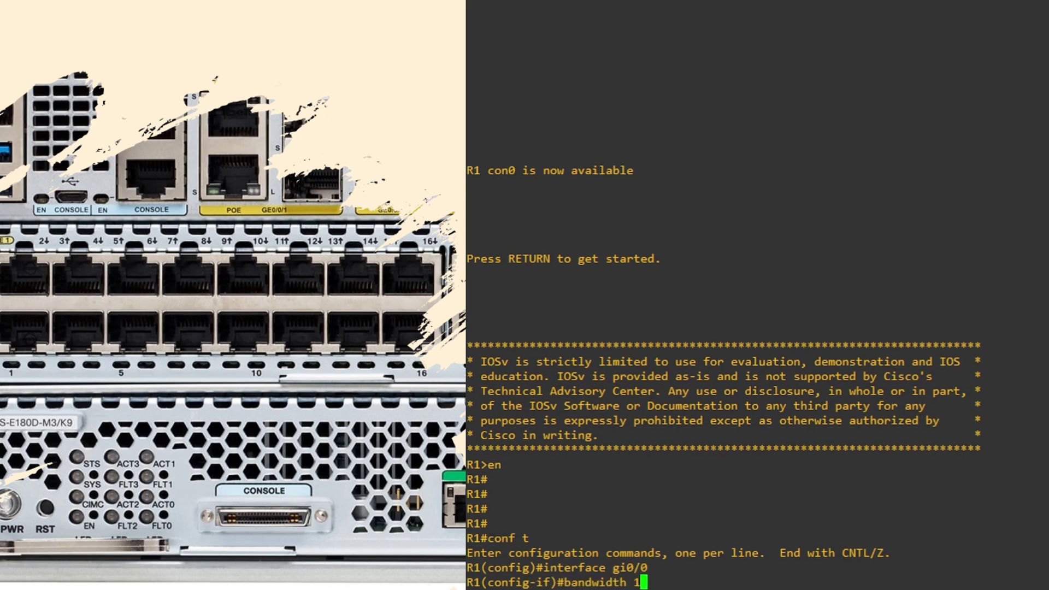
pyautogui.write('00')
pyautogui.press('Return')
pyautogui.hotkey('ctrl', 'z')
pyautogui.press('Return')
pyautogui.press('Return')
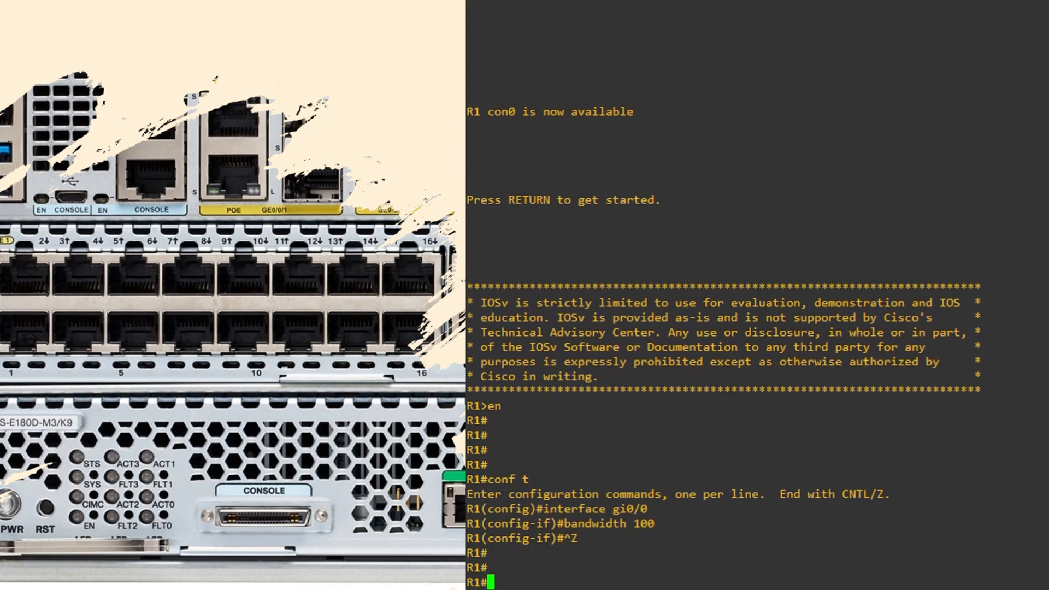
pyautogui.press('Return')
pyautogui.press('Return')
pyautogui.press('Return')
pyautogui.write('show inte')
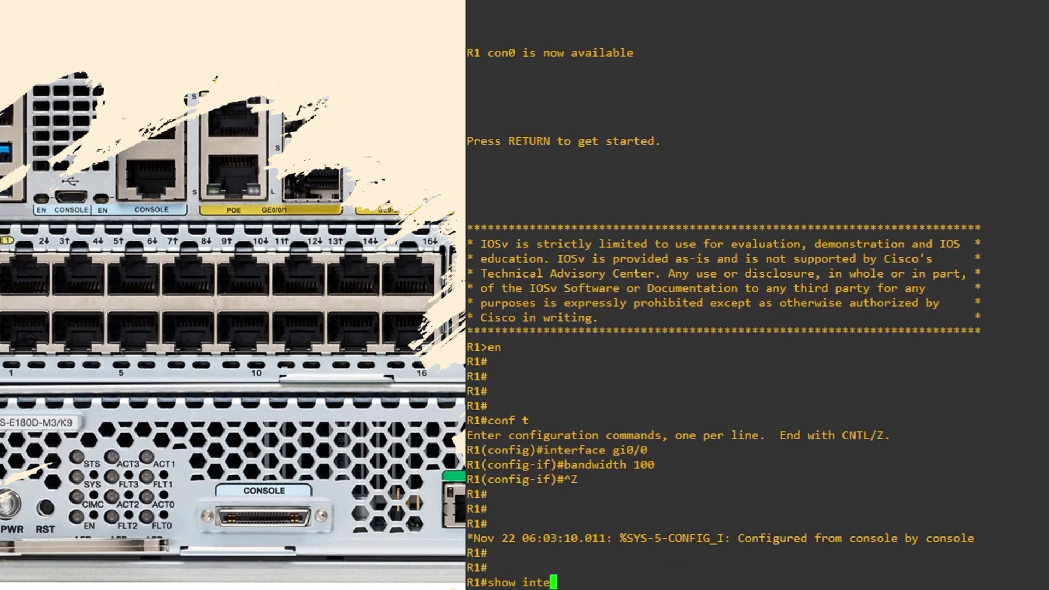
pyautogui.write('rface gi0/0')
pyautogui.press('Return')
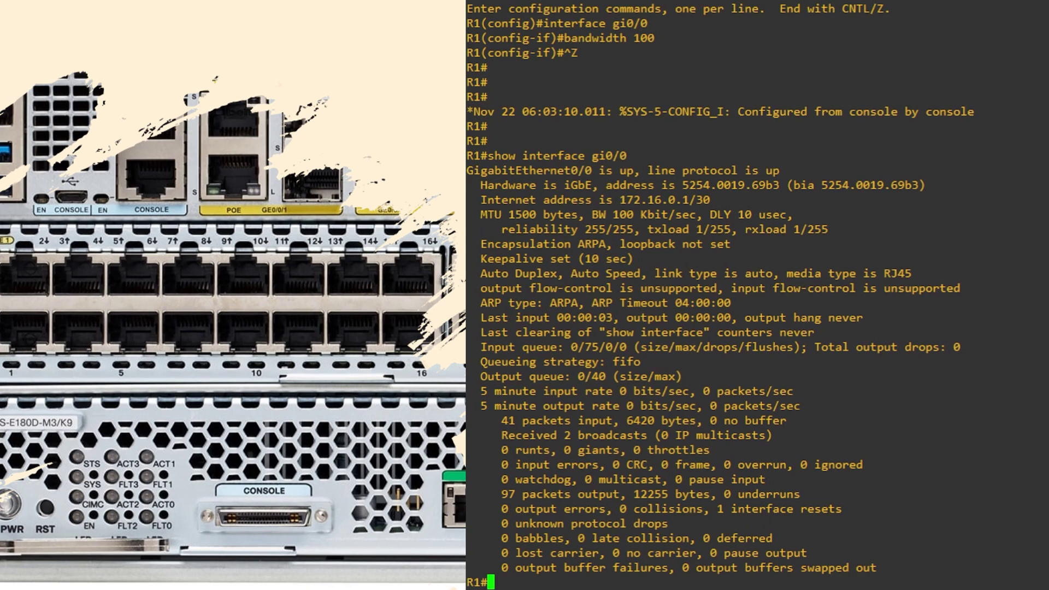
pyautogui.press('Return')
pyautogui.press('Return')
pyautogui.press('Return')
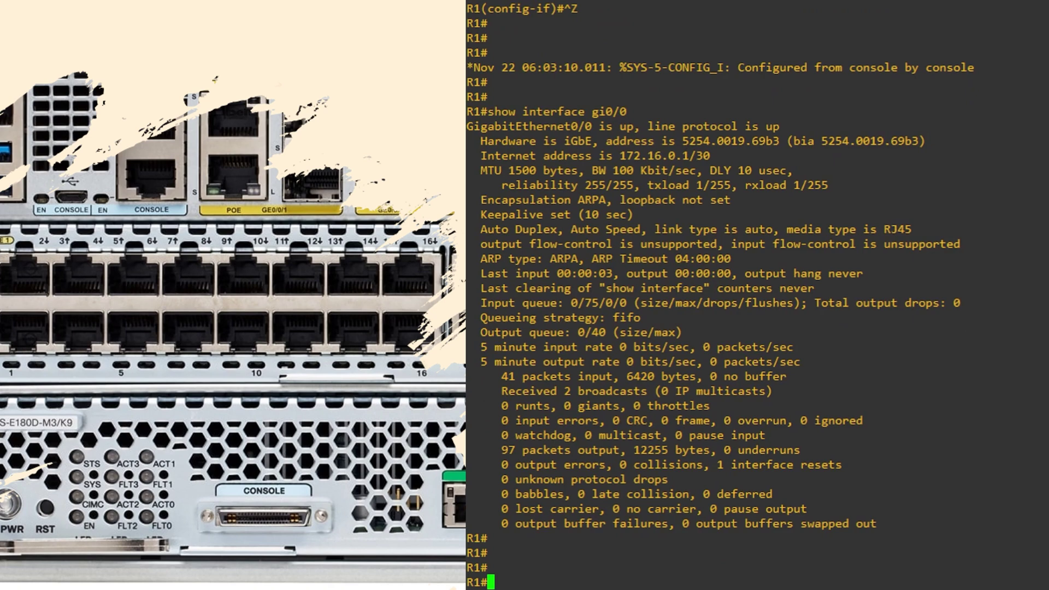
pyautogui.write('conf t')
# Apply ip ospf cost 5000 on R1's Gi0/0 and return to R1#
pyautogui.press('Return')
pyautogui.write('ig)#i')
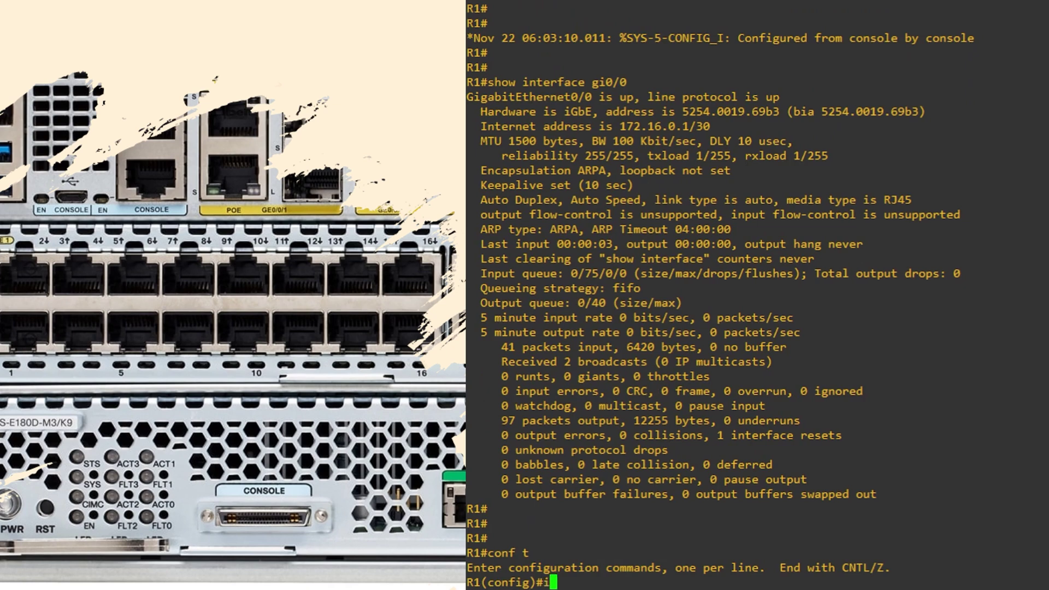
pyautogui.write('nterface ')
pyautogui.write('gi0/')
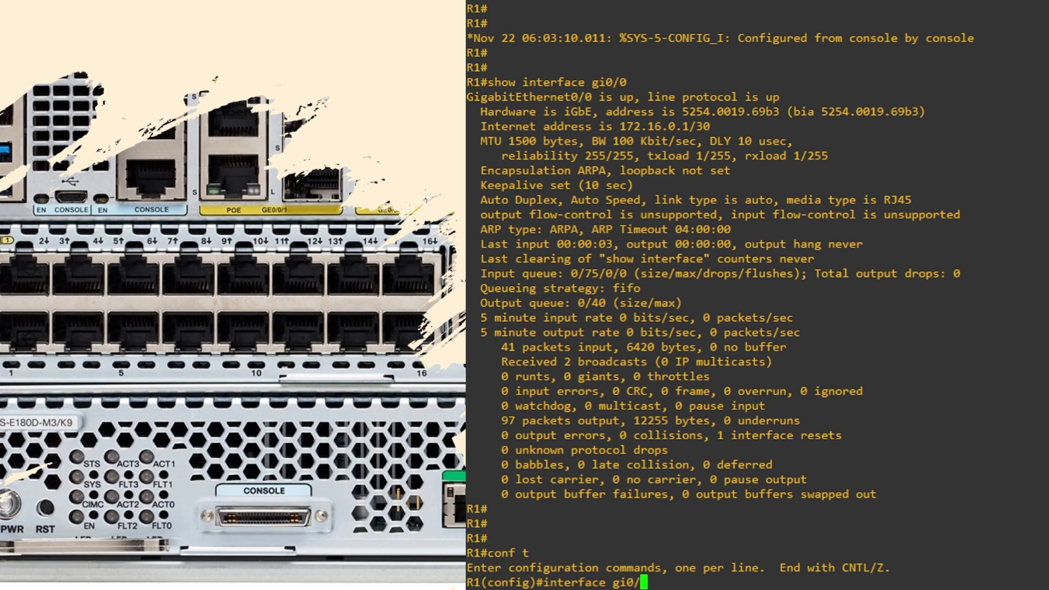
pyautogui.write('0')
pyautogui.press('Return')
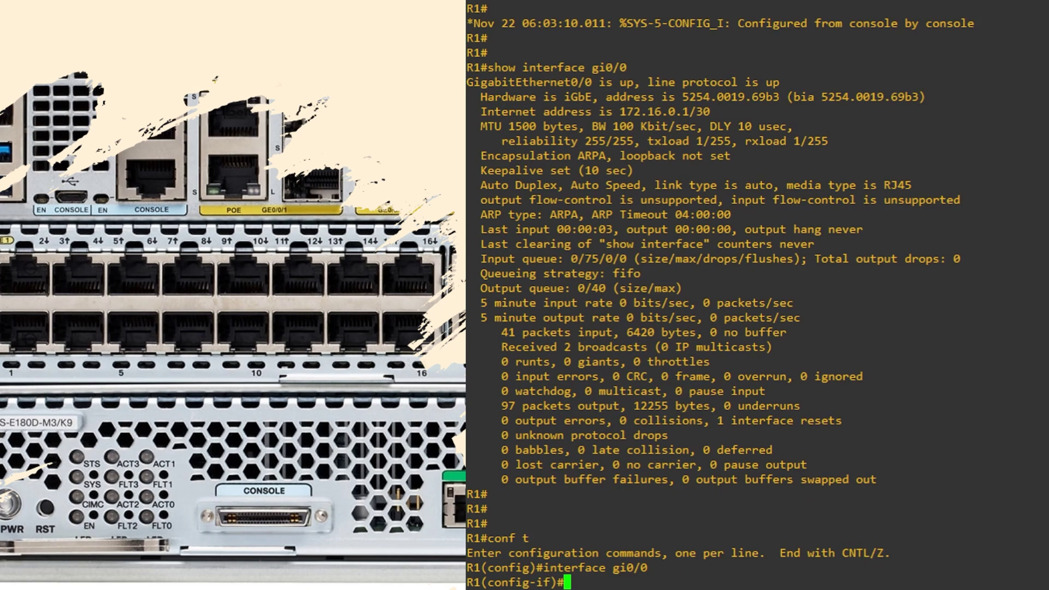
pyautogui.write('ip ospf ')
pyautogui.write('cost 5000')
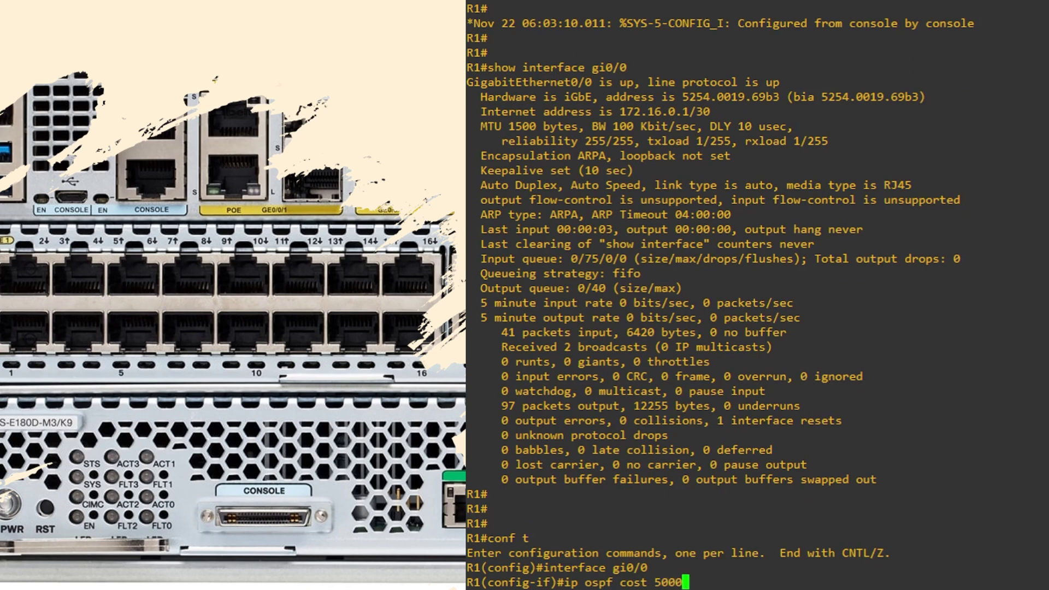
pyautogui.press('Return')
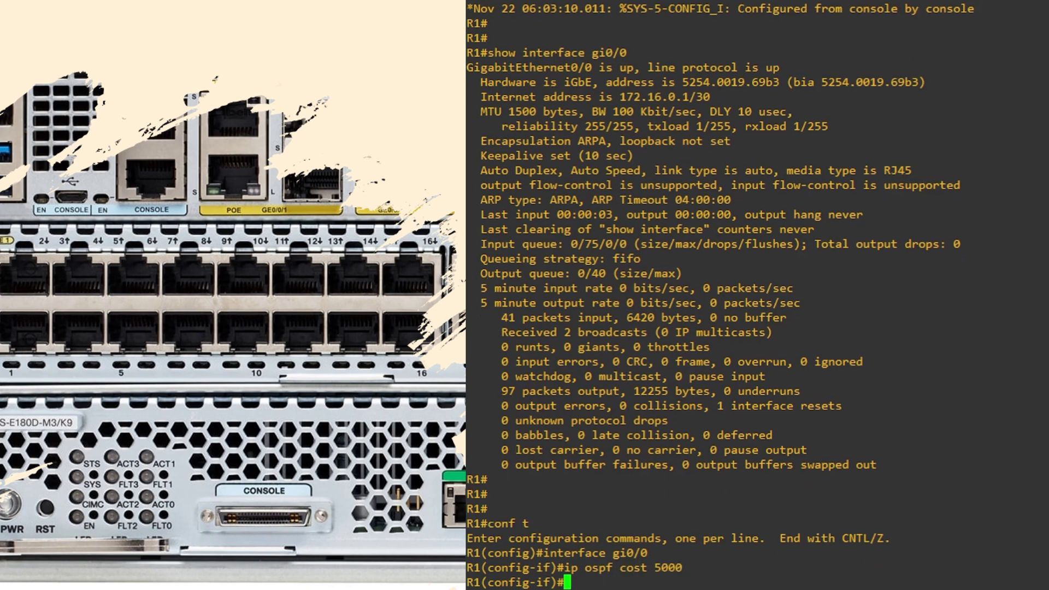
pyautogui.hotkey('ctrl', 'z')
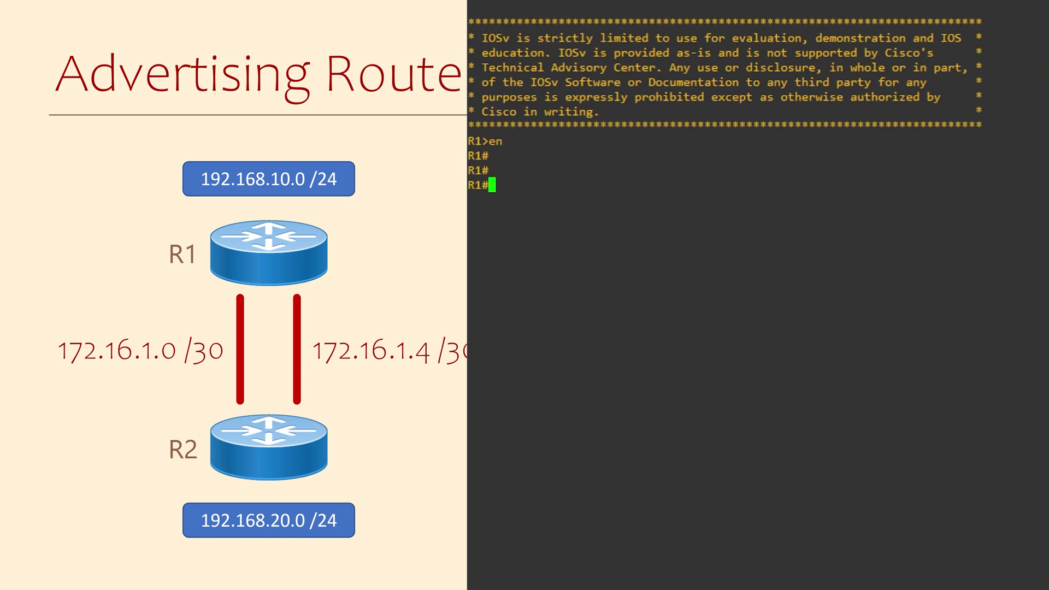
pyautogui.write('conf t')
# Start R1 OSPF 10, router-id 10.0.0.1, advertising 172.16.1.0/24 and 192.168.10.0/24 in area 0
pyautogui.press('Return')
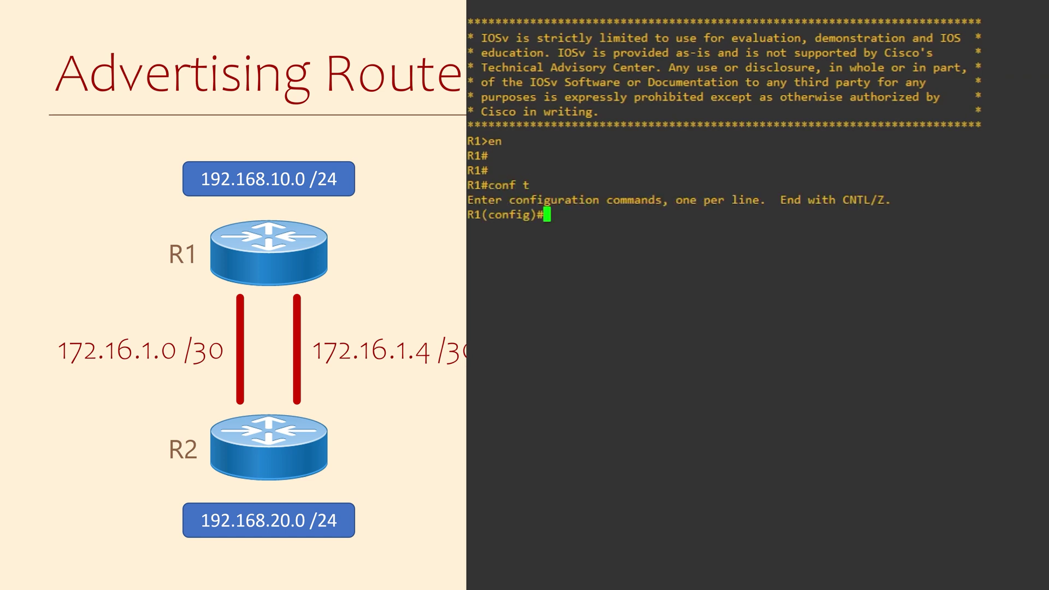
pyautogui.write('router ')
pyautogui.write('ospf 10')
pyautogui.press('Return')
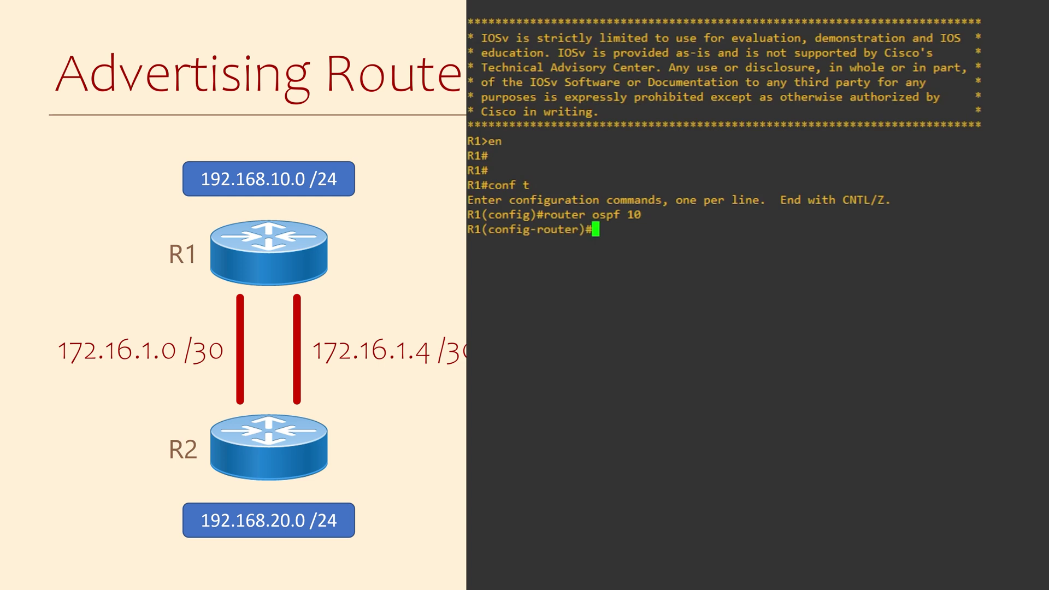
pyautogui.write('router-')
pyautogui.write('id 10.0.')
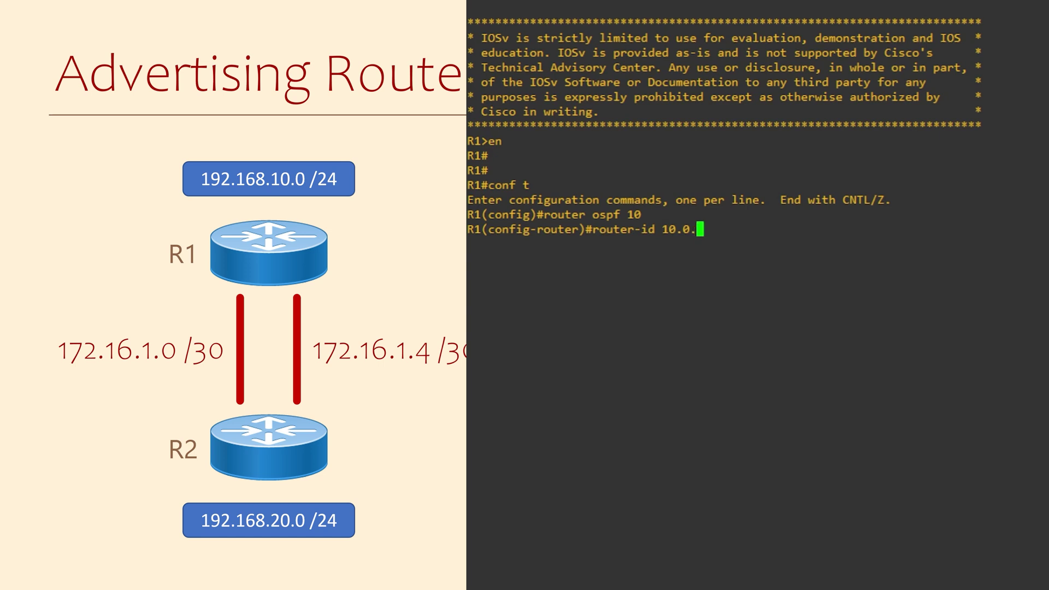
pyautogui.write('0.1')
pyautogui.press('Return')
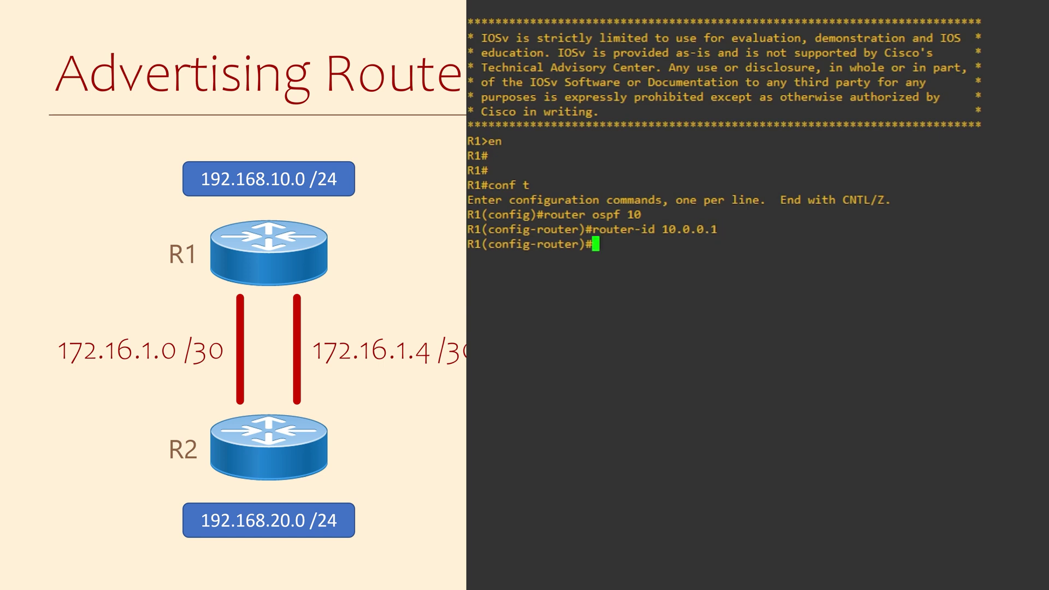
pyautogui.write('network 172.')
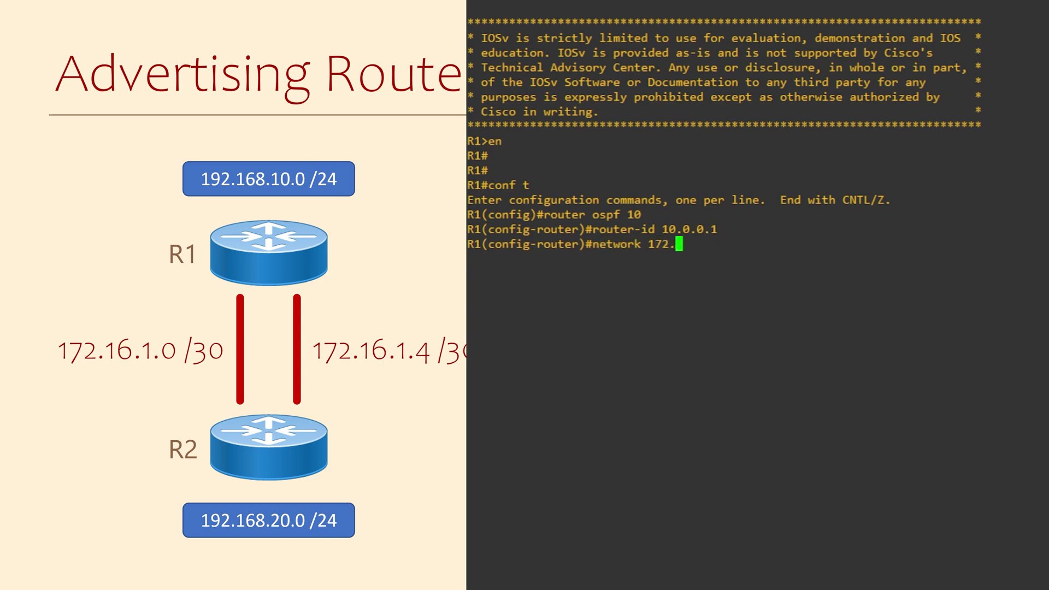
pyautogui.write('16.1.0 0.0.0.')
pyautogui.write('255 area 0')
pyautogui.press('Return')
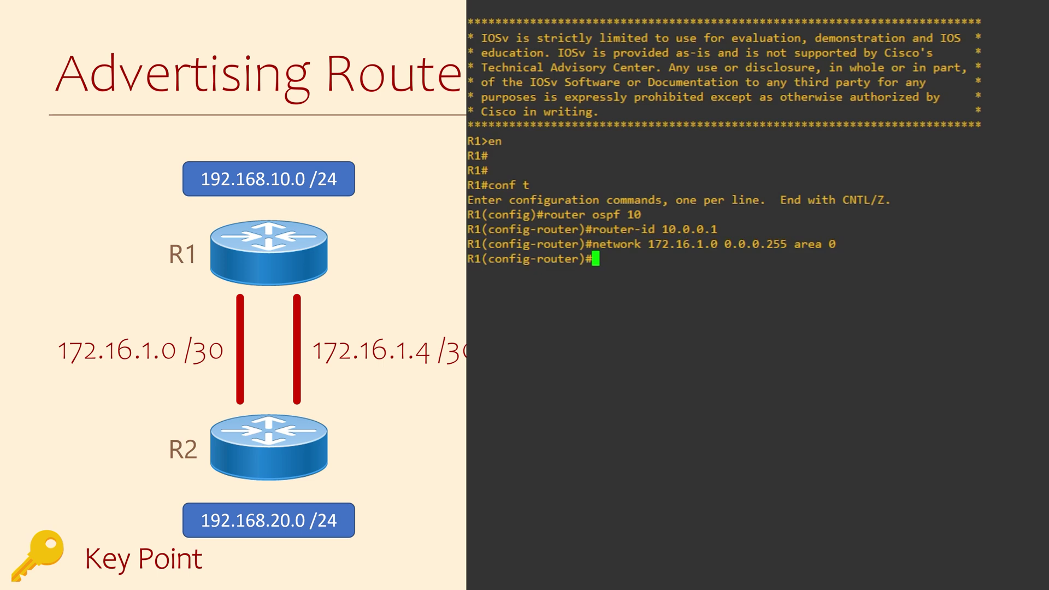
pyautogui.write('network ')
pyautogui.write('192.168.10.0')
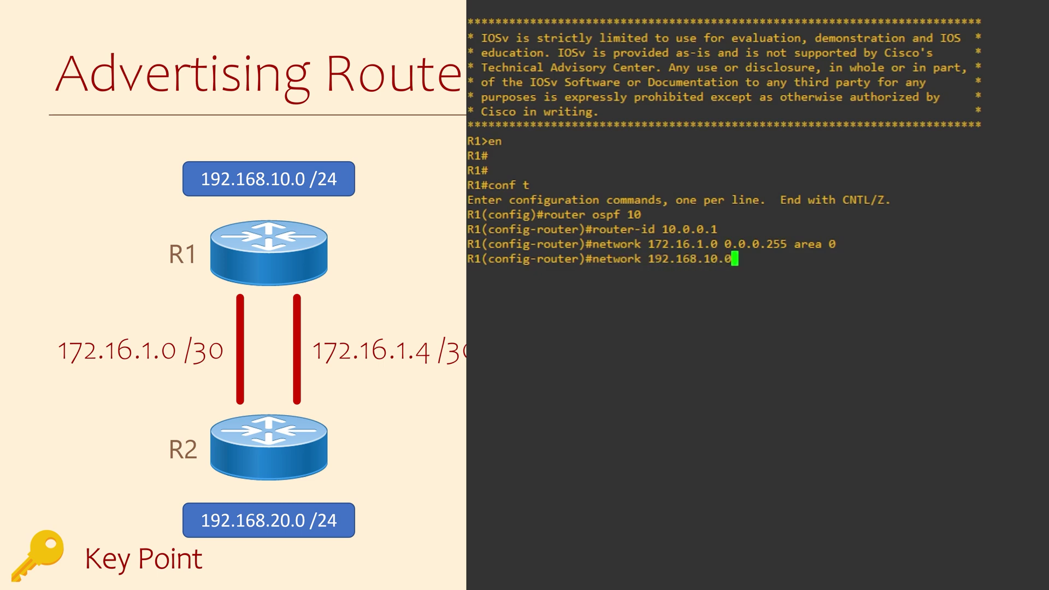
pyautogui.write(' 0.0.0.255')
pyautogui.write(' area 0')
pyautogui.press('Return')
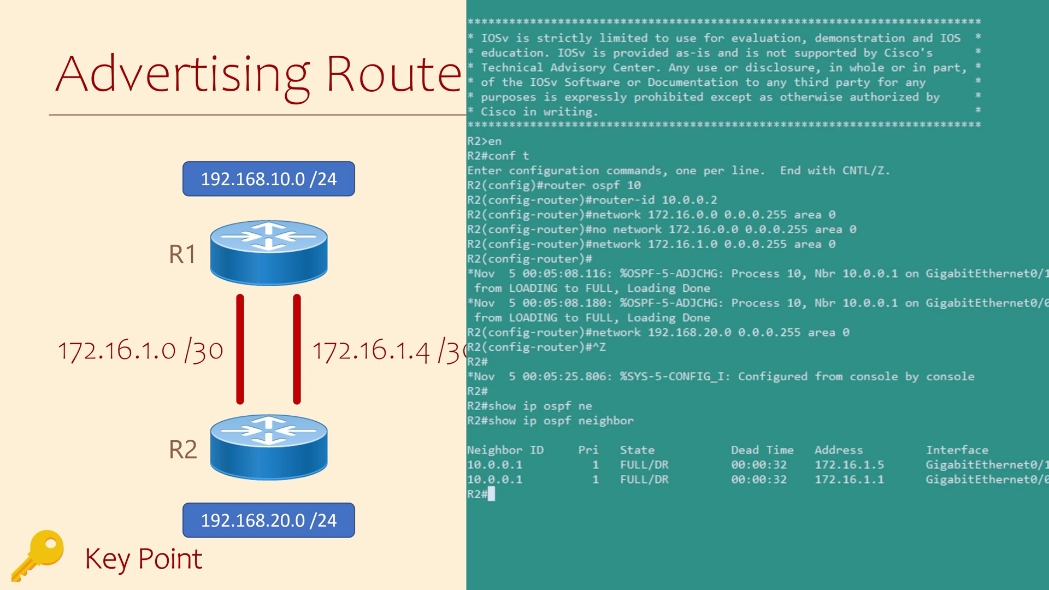
# Leave a fresh R2 prompt after the neighbor output shows 10.0.0.1 FULL on both links
pyautogui.press('Return')
pyautogui.write('show ip ')
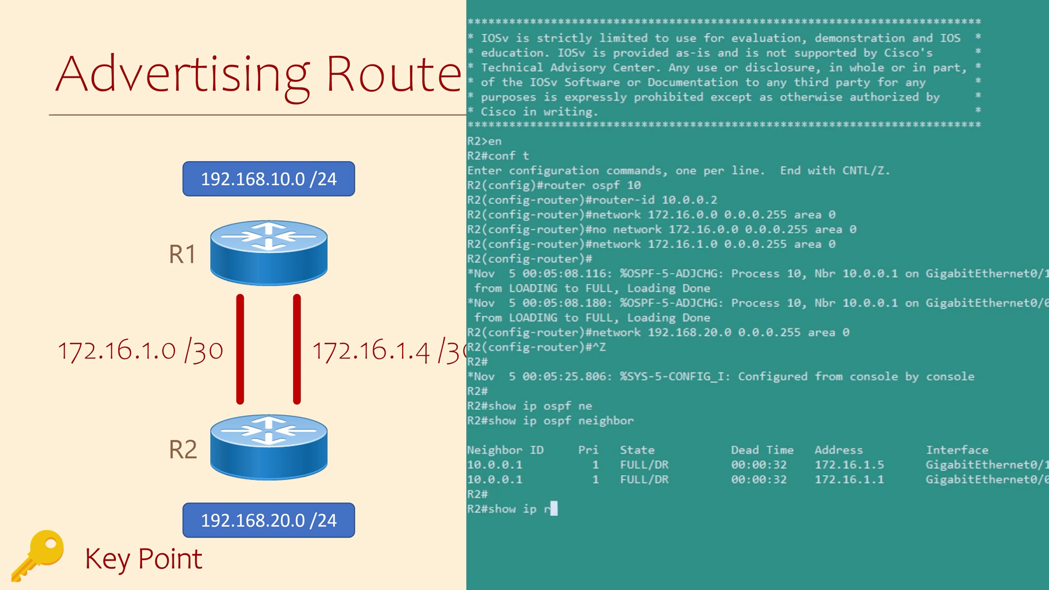
pyautogui.write('route')
# List R2's routes: OSPF paths to 192.168.10.1 over both links, no gateway of last resort
pyautogui.press('Return')
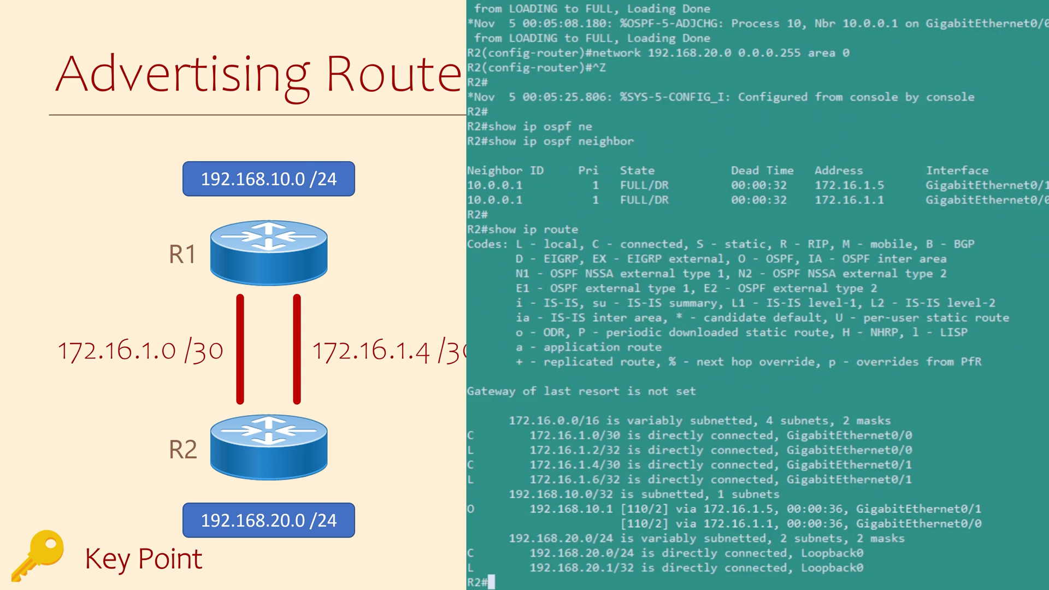
pyautogui.press('Return')
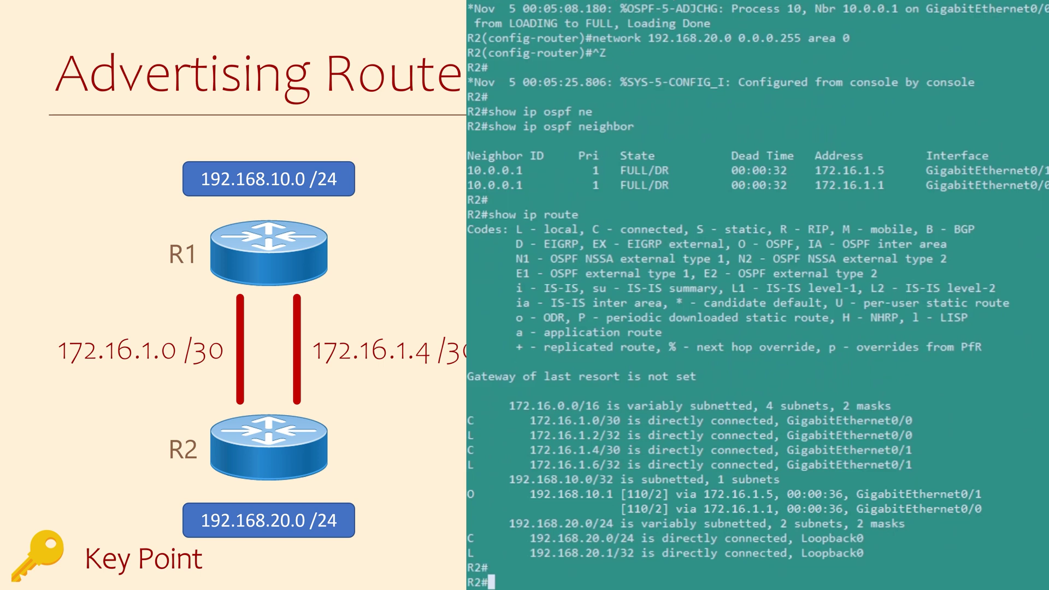
pyautogui.press('Return')
pyautogui.write('show ip ospf database')
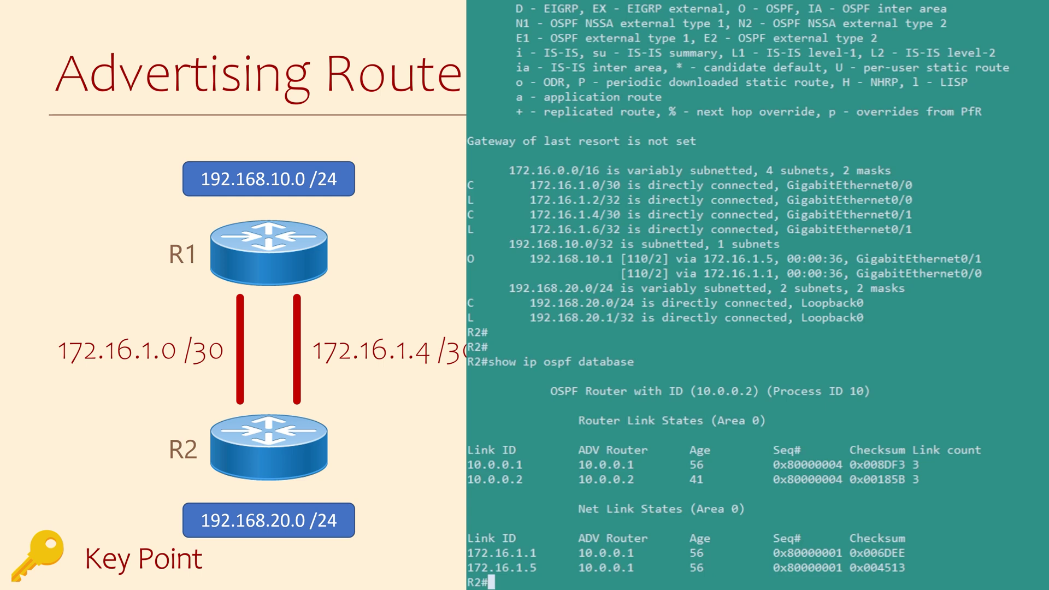
# Show R2's OSPF database with router links for 10.0.0.1 and 10.0.0.2 in area 0
pyautogui.press('Return')
# Make Gi0/0 passive in R2's OSPF process 10 and exit configuration mode
pyautogui.press('Return')
pyautogui.press('Return')
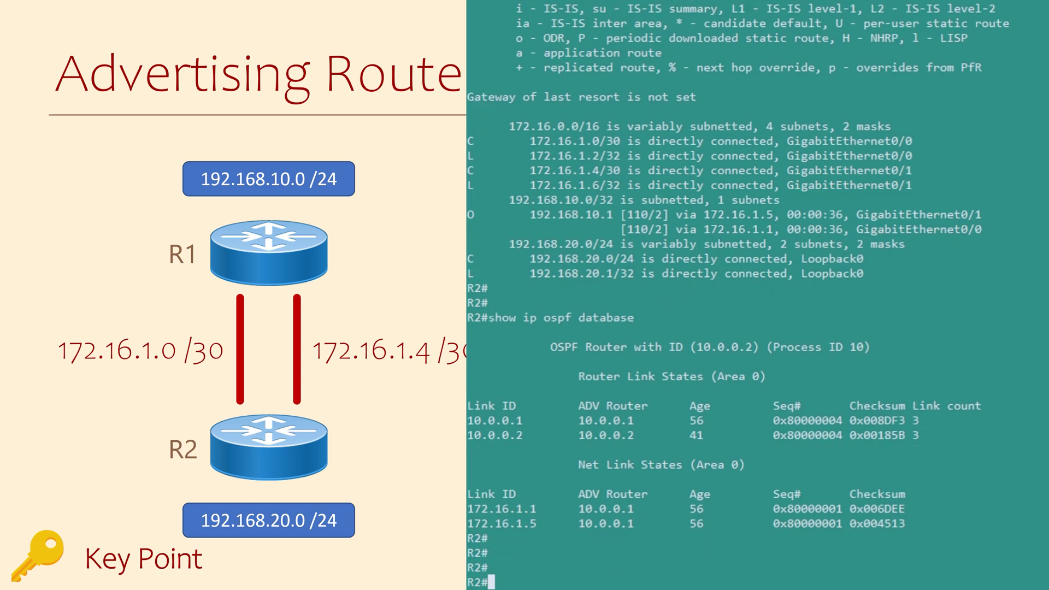
pyautogui.write('conf t')
pyautogui.press('Return')
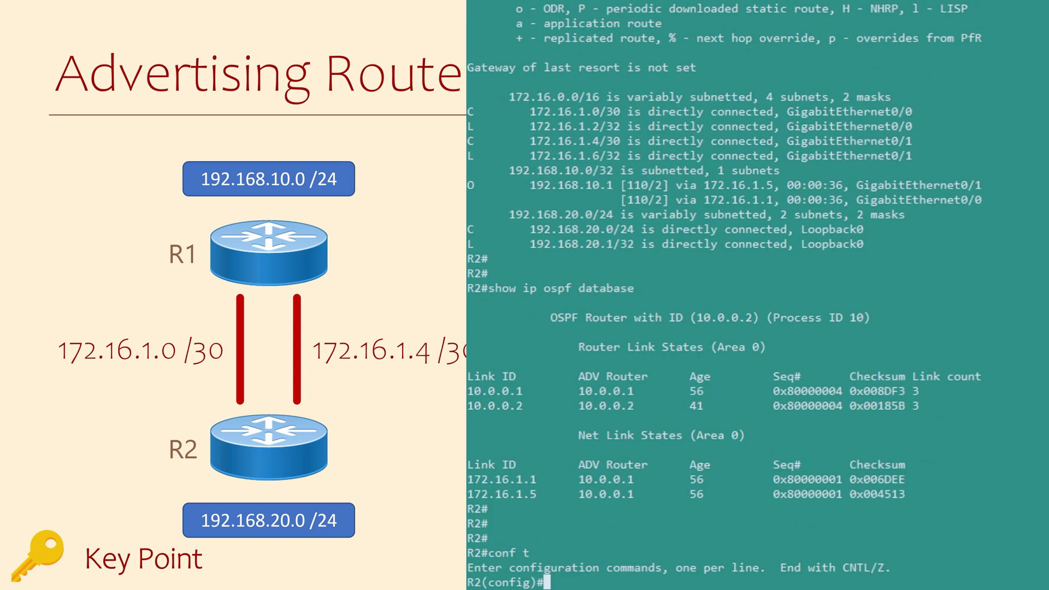
pyautogui.write('router ospf')
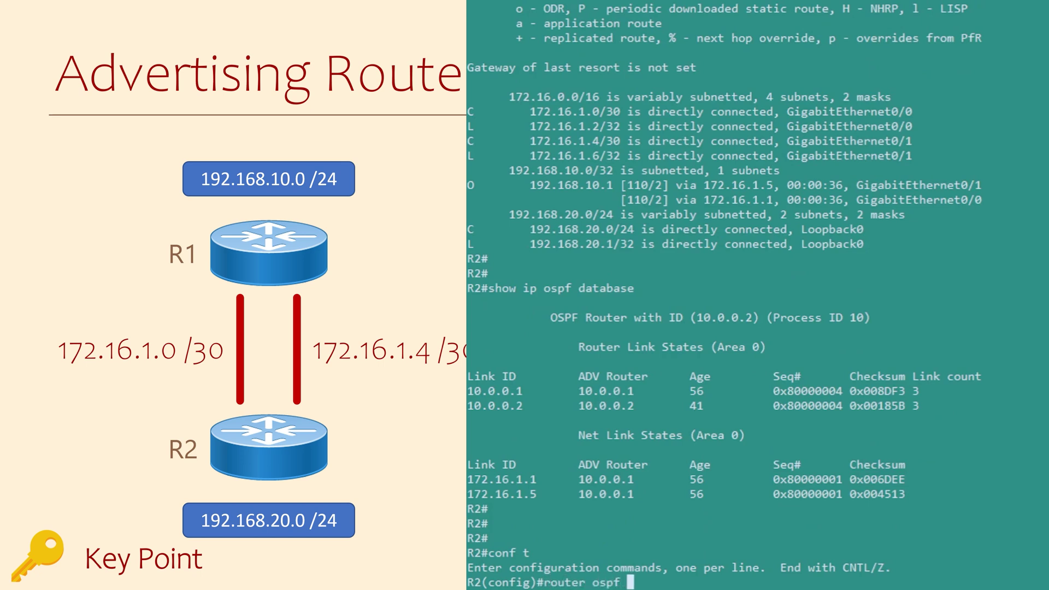
pyautogui.write(' 10')
pyautogui.press('Return')
pyautogui.write('pas')
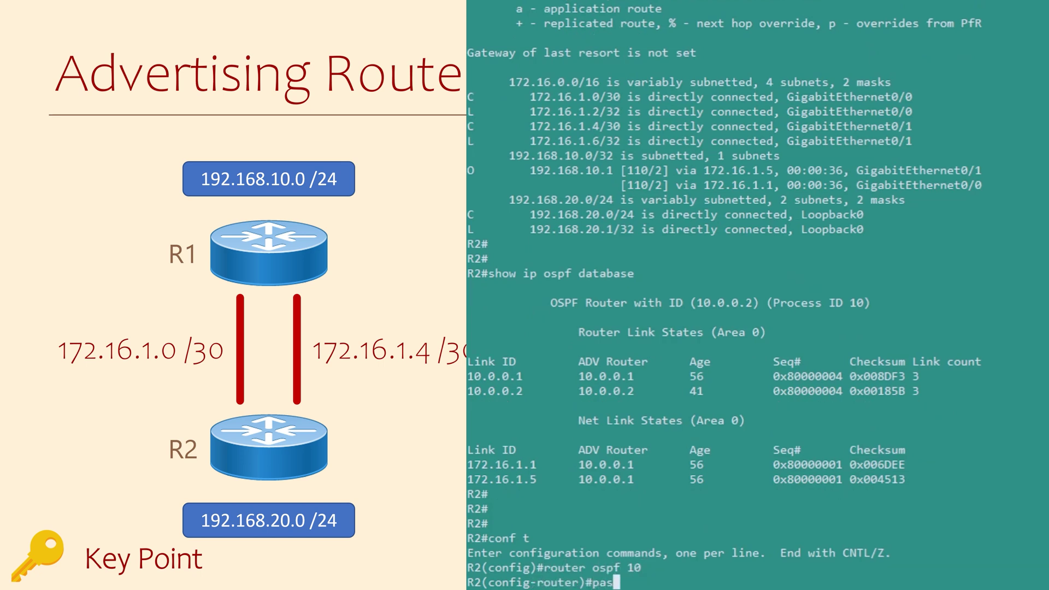
pyautogui.write('sive-interface')
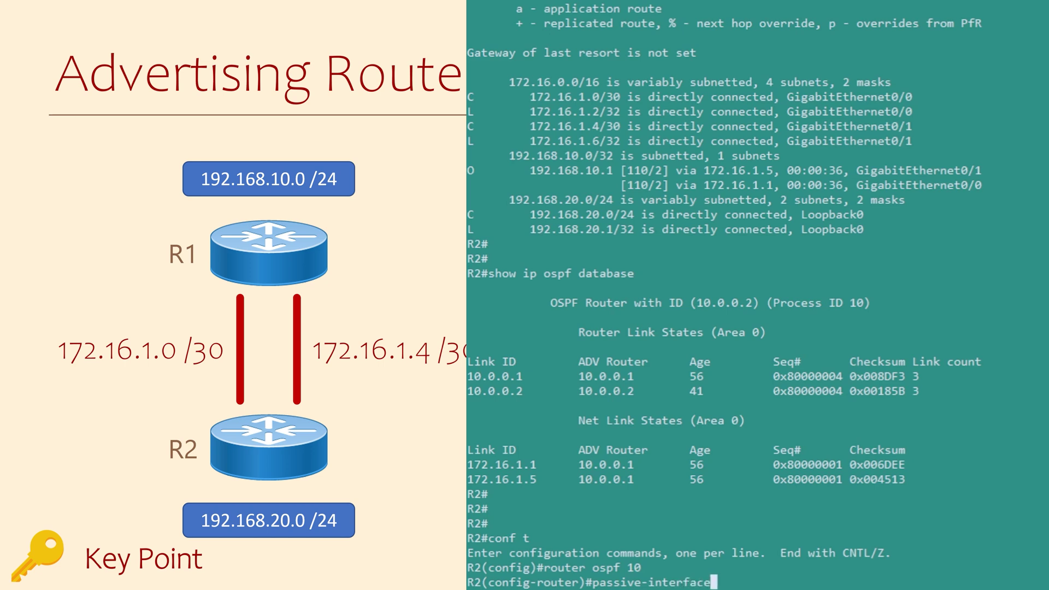
pyautogui.write(' gi')
pyautogui.write('0/0')
pyautogui.press('Return')
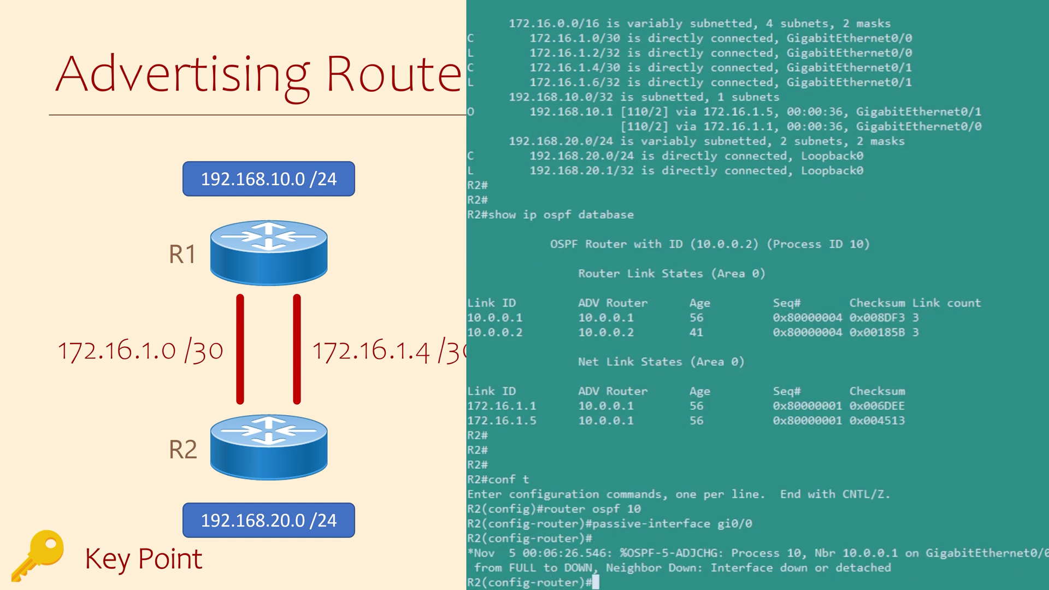
pyautogui.hotkey('ctrl', 'z')
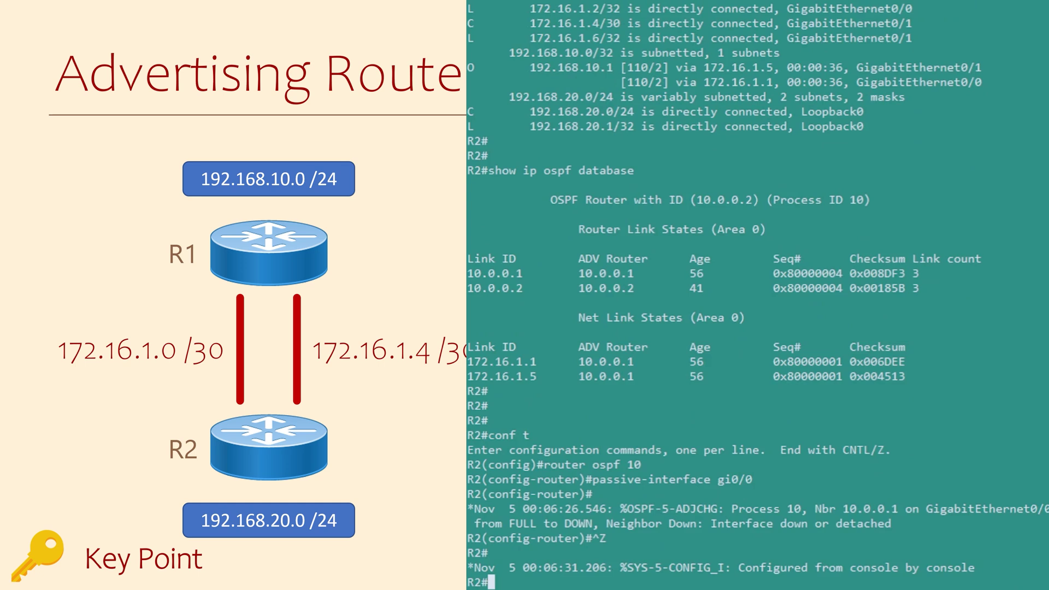
# Check R2's OSPF neighbors and confirm one FULL adjacency remains, with 10.0.0.1
pyautogui.press('Return')
pyautogui.write('show ')
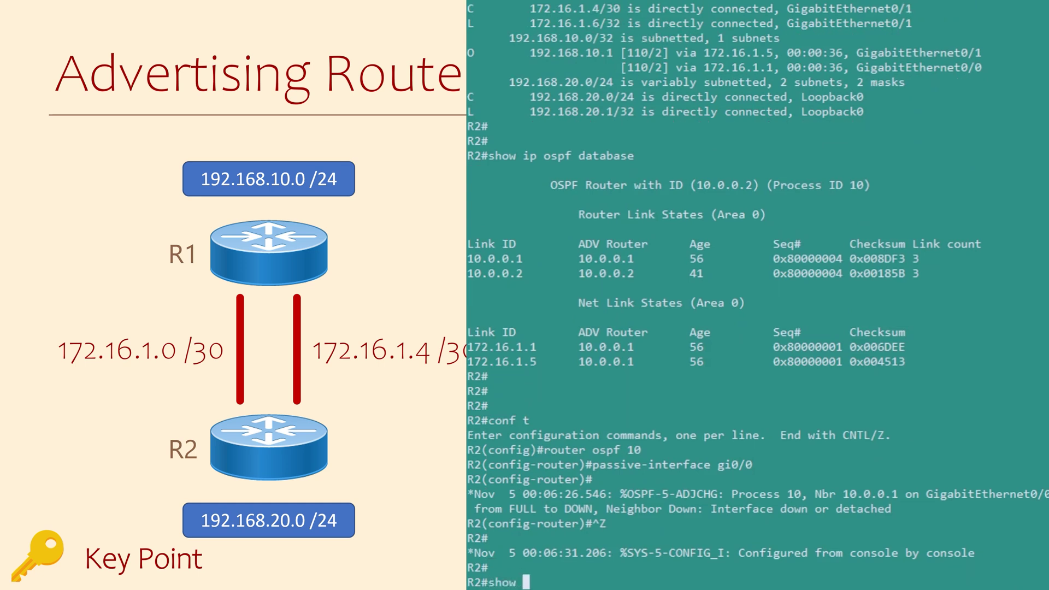
pyautogui.write('ip ')
pyautogui.write('ospf ne')
pyautogui.press('Tab')
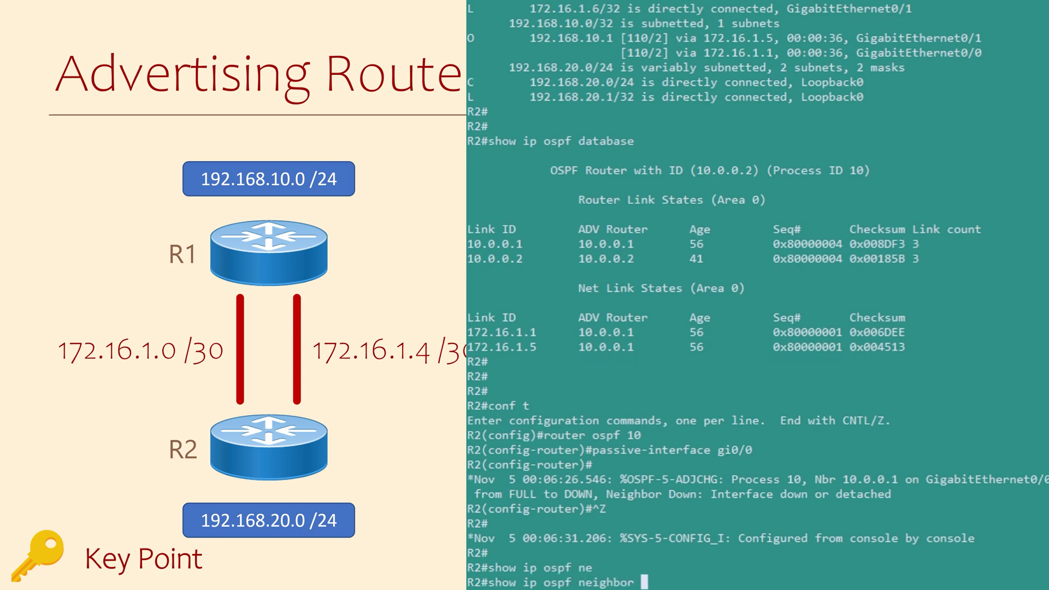
pyautogui.press('Return')
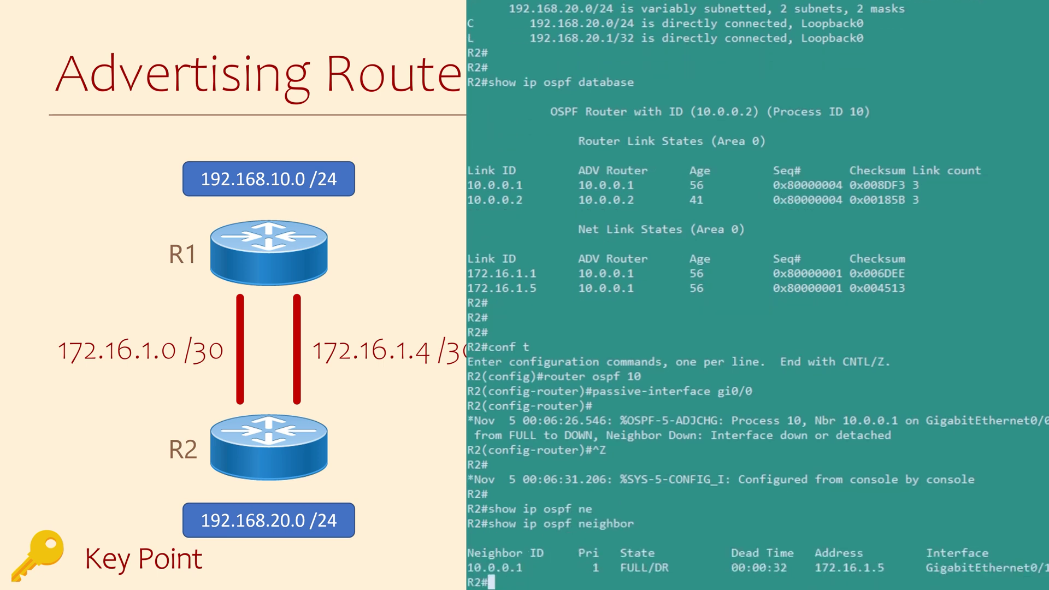
pyautogui.press('Return')
pyautogui.press('Return')
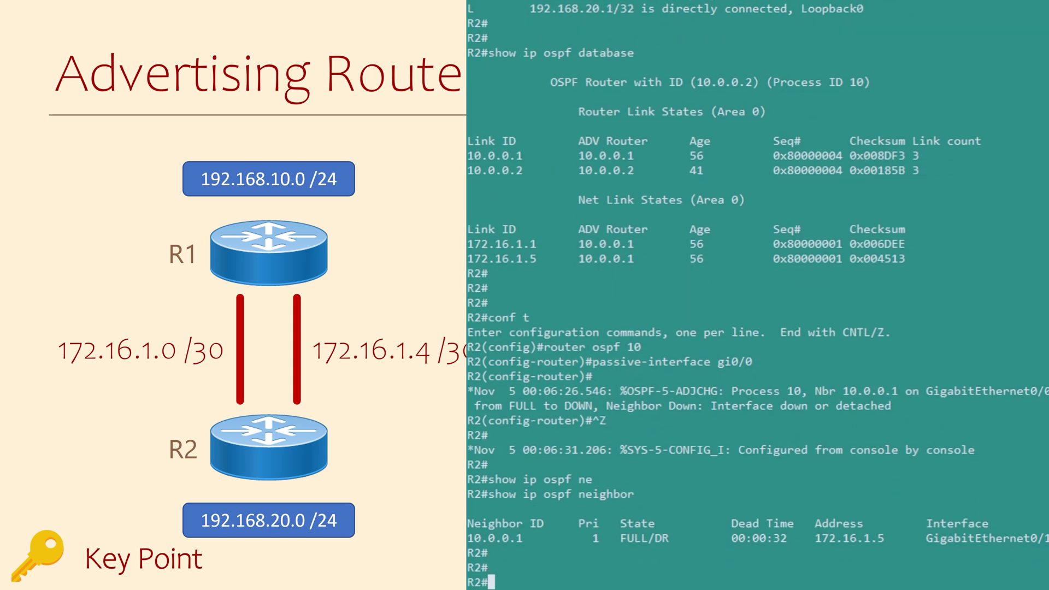
pyautogui.write('show ip route')
# Show R2's routing table and confirm the OSPF route to 192.168.10.1 uses GigabitEthernet0/1
pyautogui.press('Return')
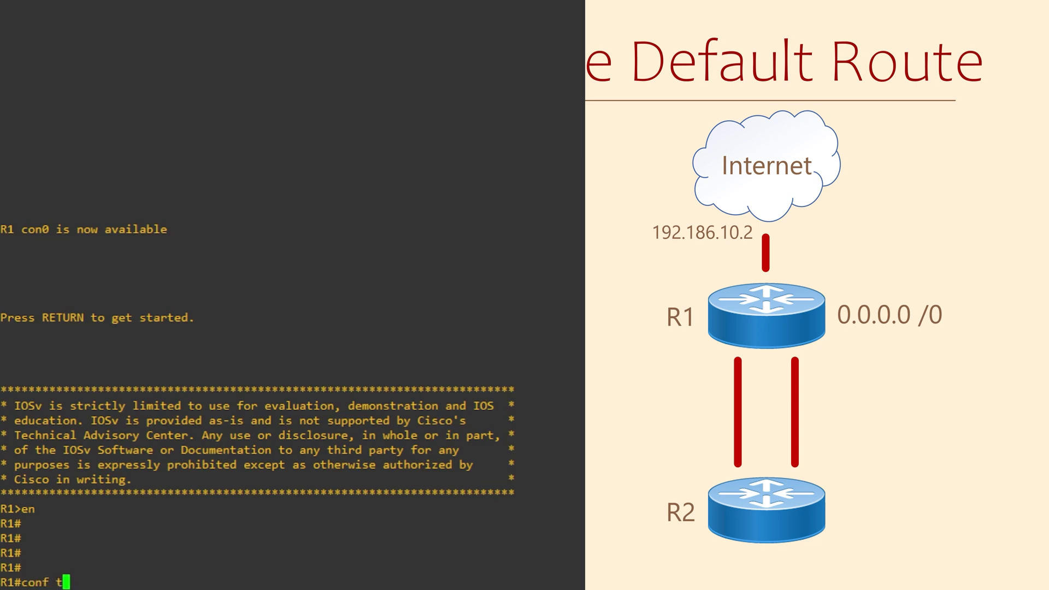
# On R1, configure ip route 0.0.0.0 0.0.0.0 192.168.10.2 and exit configuration mode
pyautogui.press('Return')
pyautogui.write('ip route ')
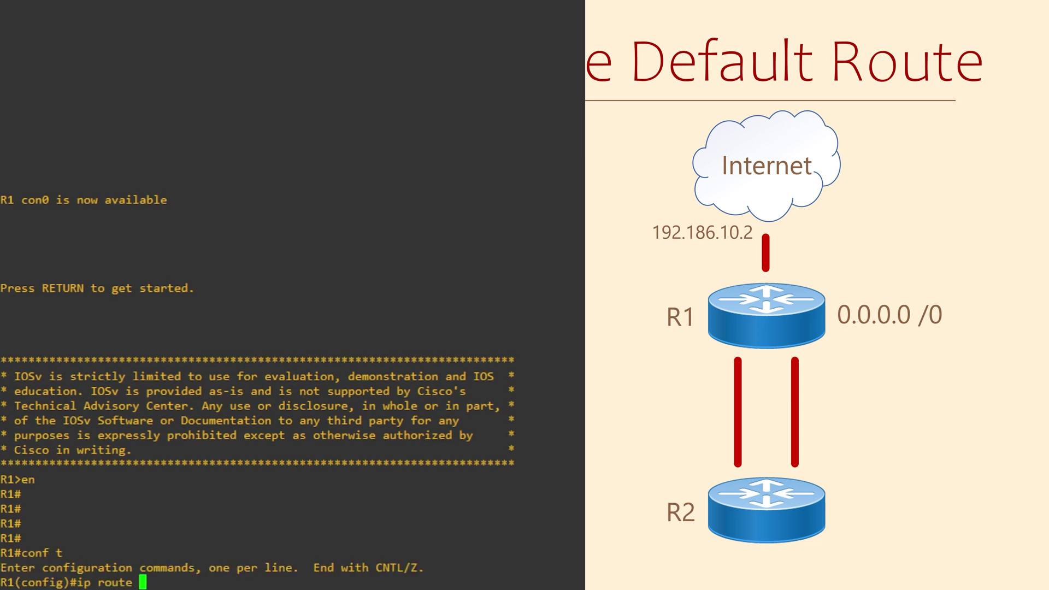
pyautogui.write('0.0.0.0 0.')
pyautogui.write('0.0.0 192.')
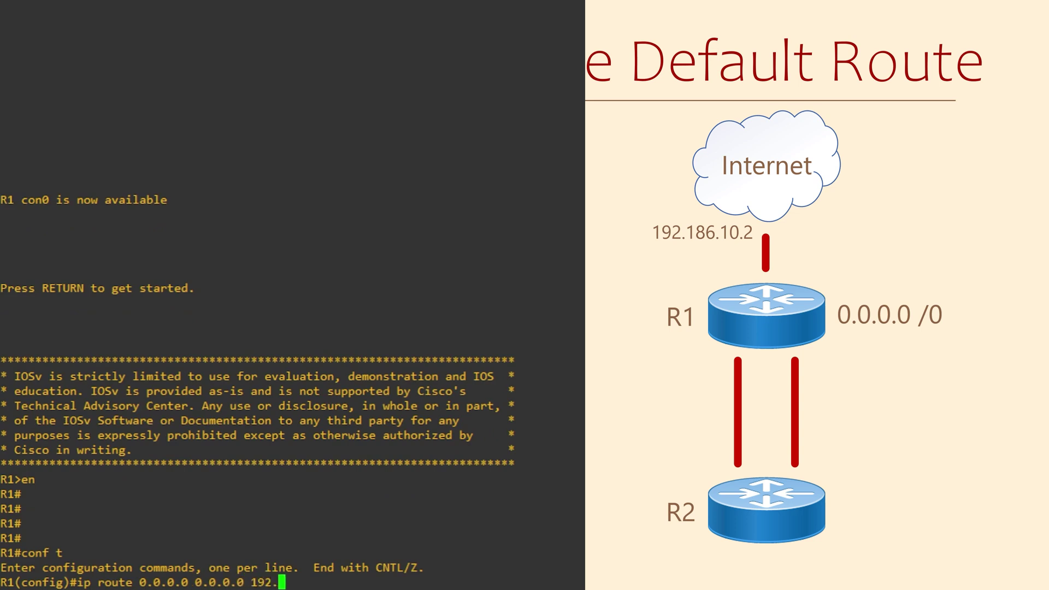
pyautogui.write('168.10.2')
pyautogui.press('Return')
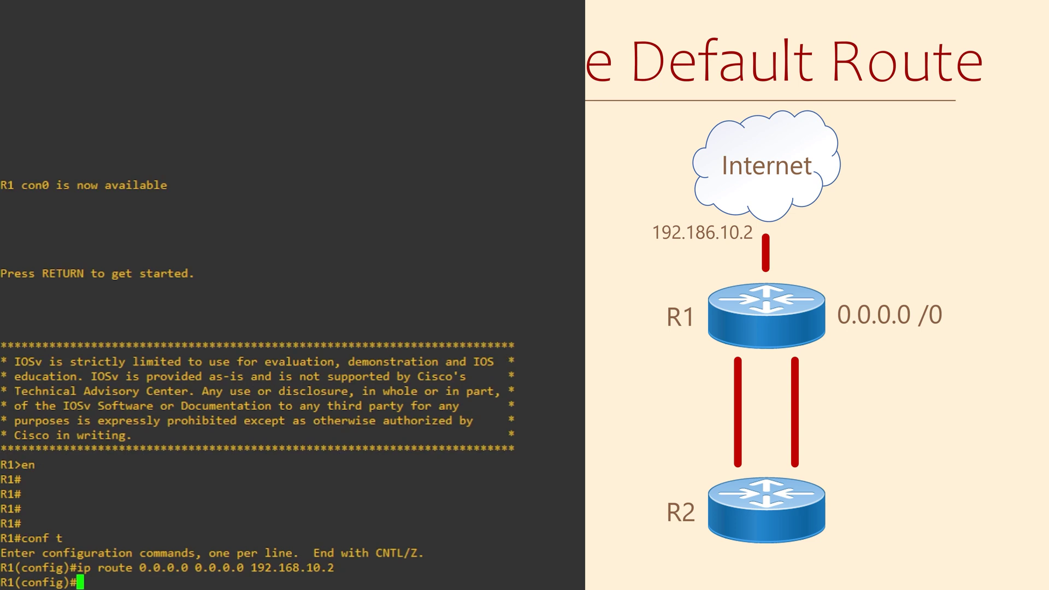
pyautogui.hotkey('ctrl', 'z')
pyautogui.press('Return')
pyautogui.press('Return')
pyautogui.write('show')
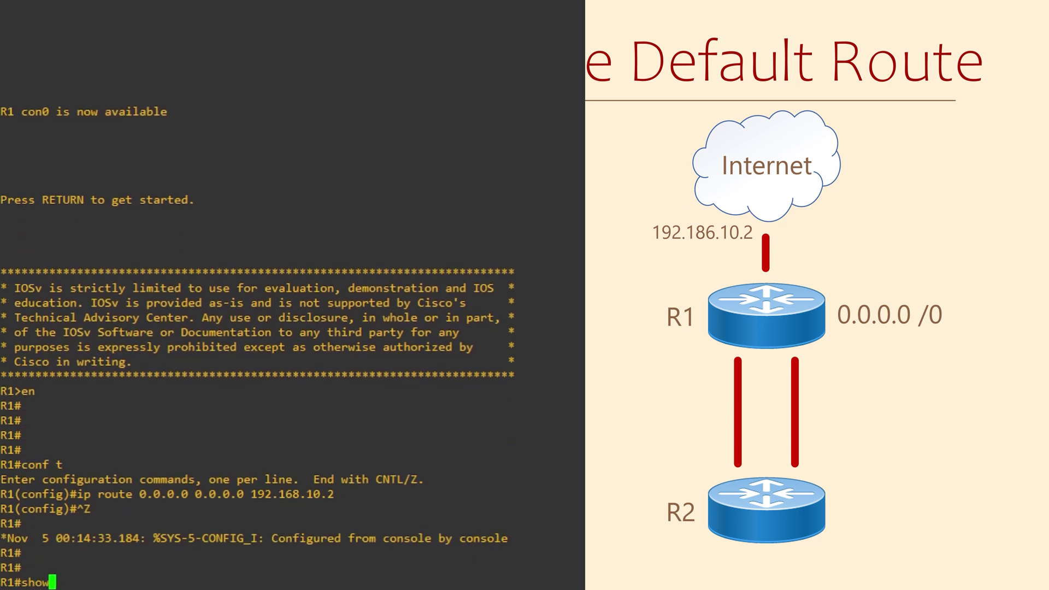
pyautogui.write(' ip route')
# Page through R1's routing table and verify the S* 0.0.0.0/0 route via 192.168.10.2
pyautogui.press('Return')
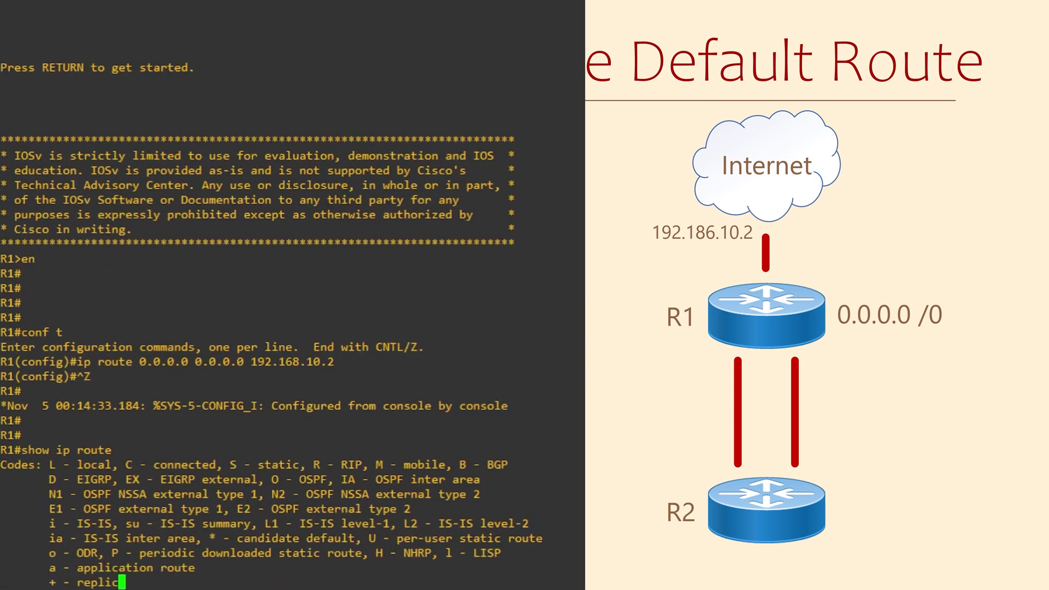
pyautogui.press('space')
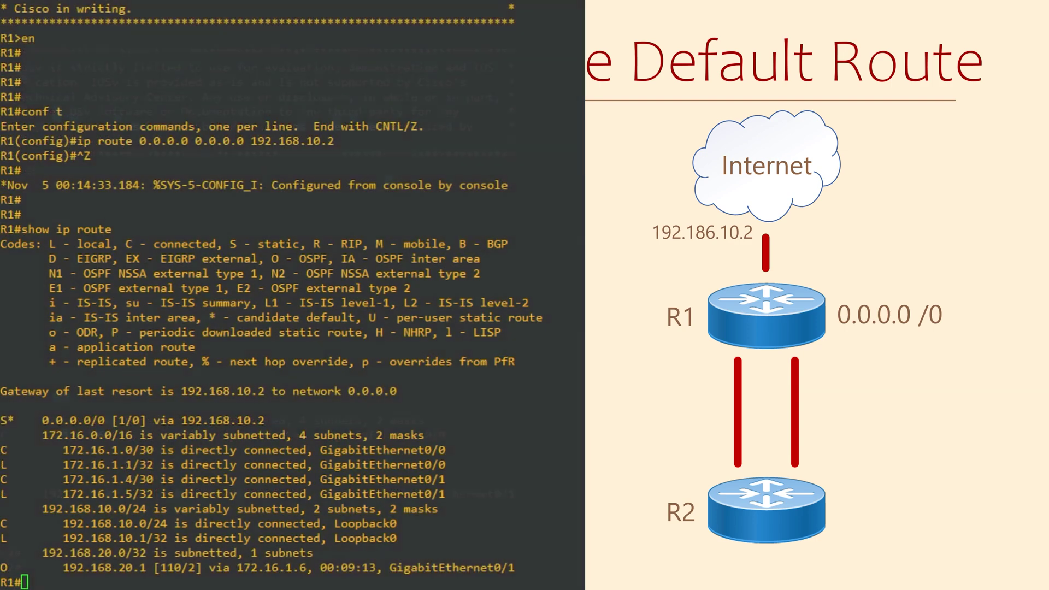
pyautogui.write('conf t')
# Add default-information originate to R1's OSPF process 10 and return to the R1# prompt
pyautogui.press('Return')
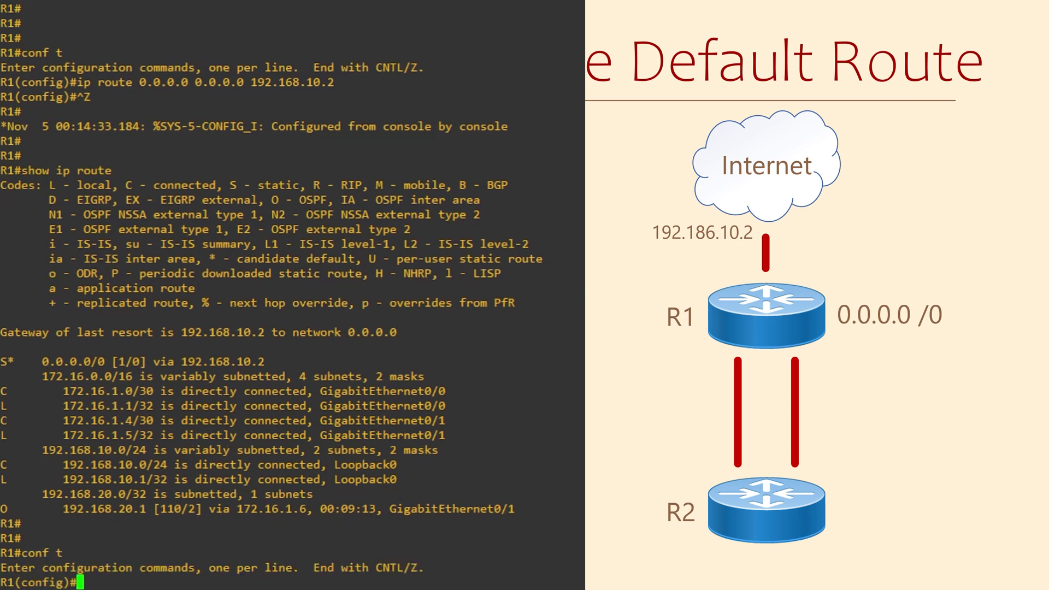
pyautogui.write('router ospf 10')
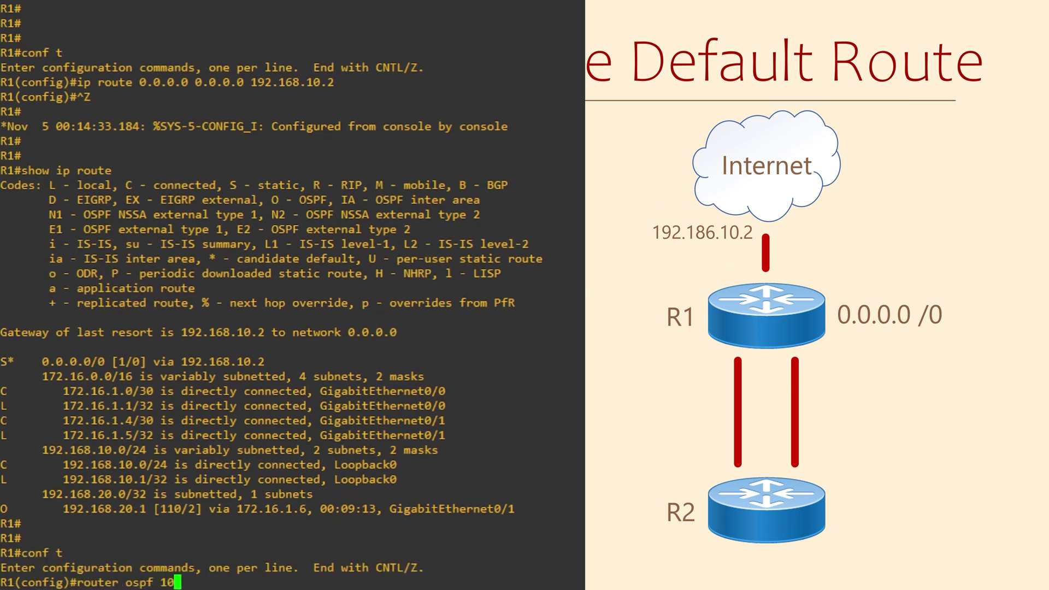
pyautogui.press('Return')
pyautogui.write('de')
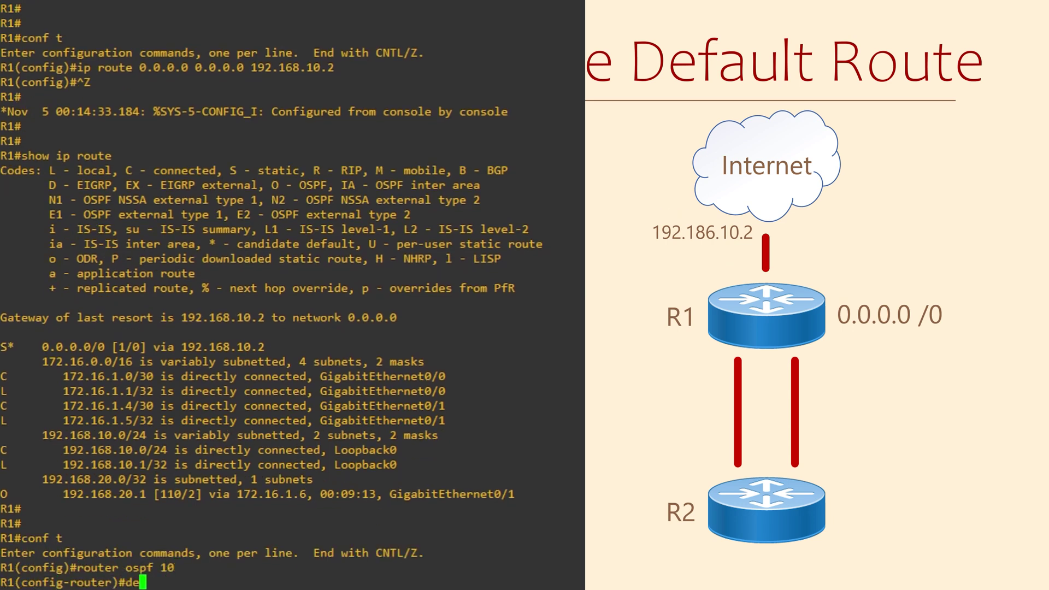
pyautogui.write('fault')
pyautogui.write('-information ')
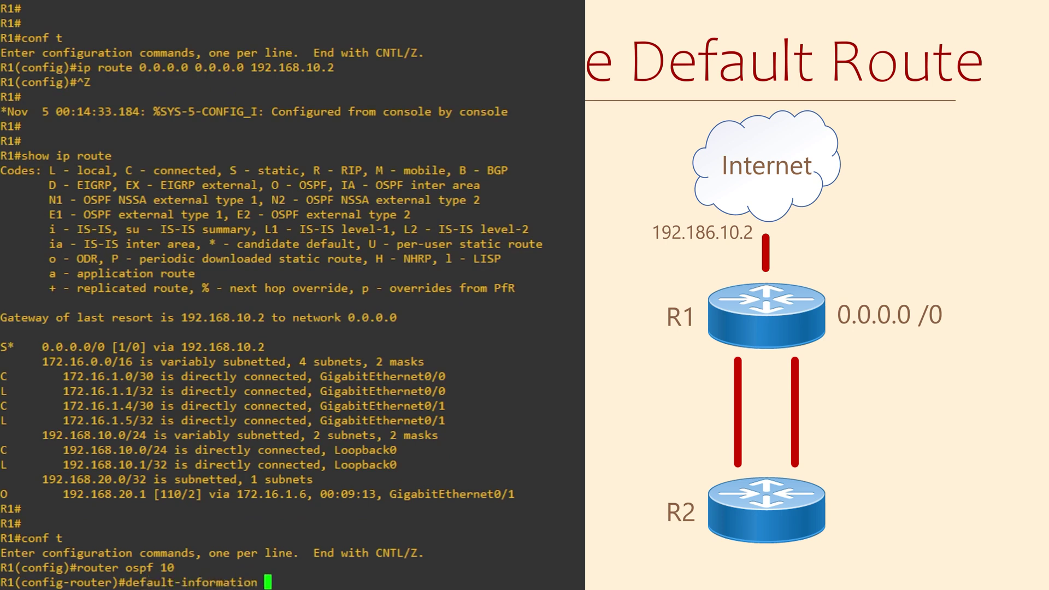
pyautogui.write('orig')
pyautogui.write('inate')
pyautogui.press('Return')
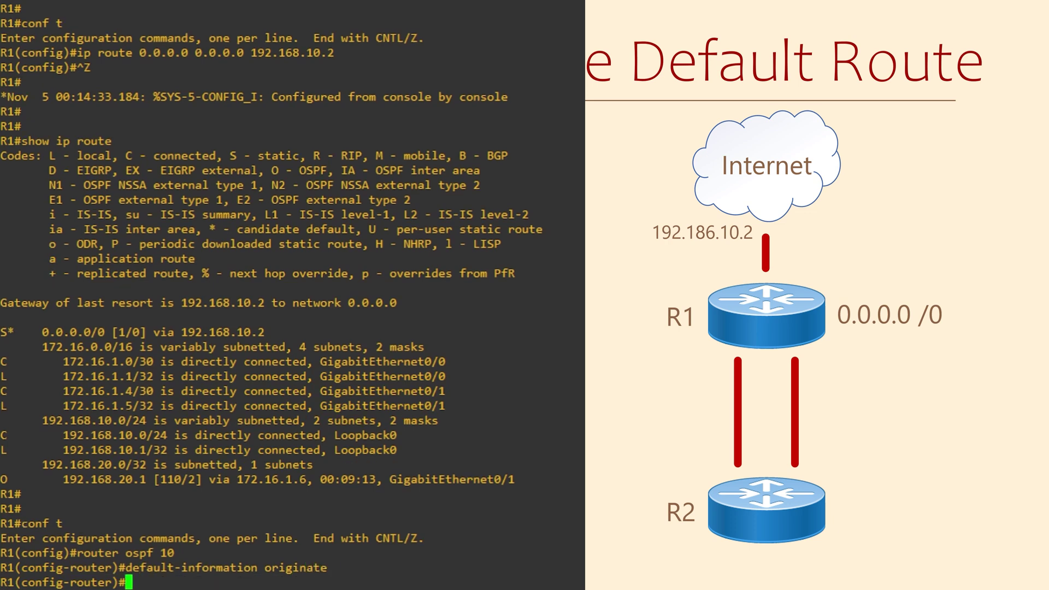
pyautogui.hotkey('ctrl', 'z')
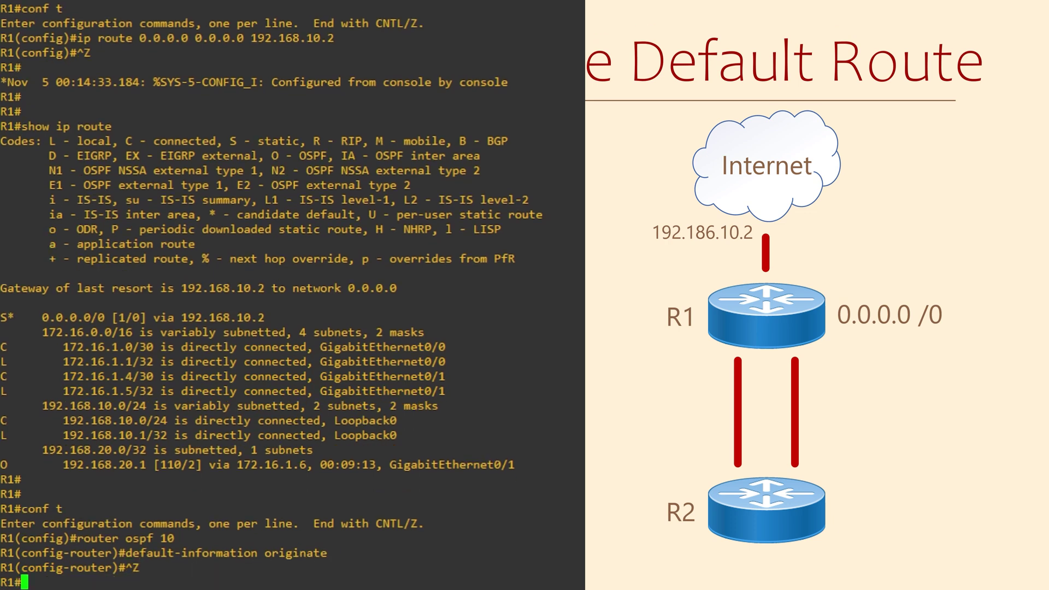